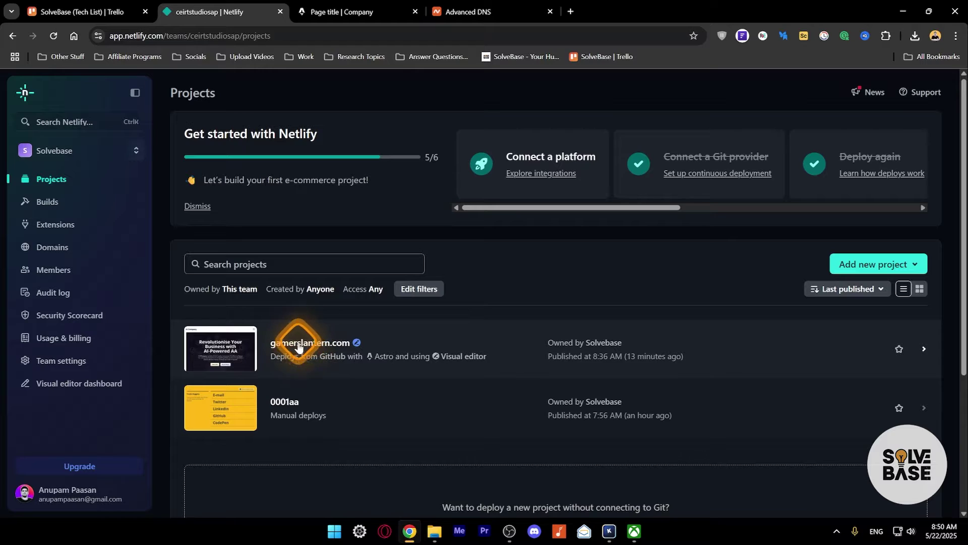
# Step: Start a new project from the Next.js Platform Starter template and choose the Git provider for cloning it
pyautogui.click(877, 263)
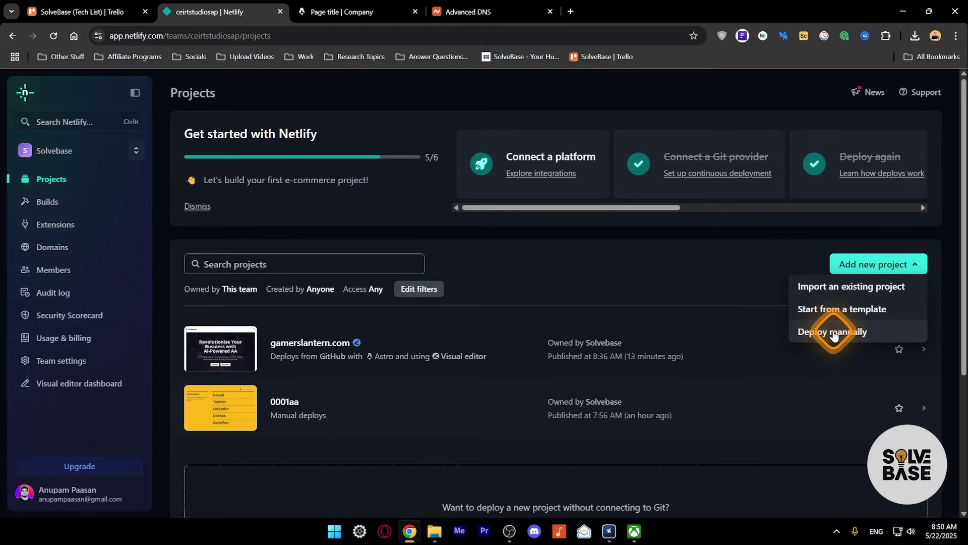
pyautogui.click(846, 309)
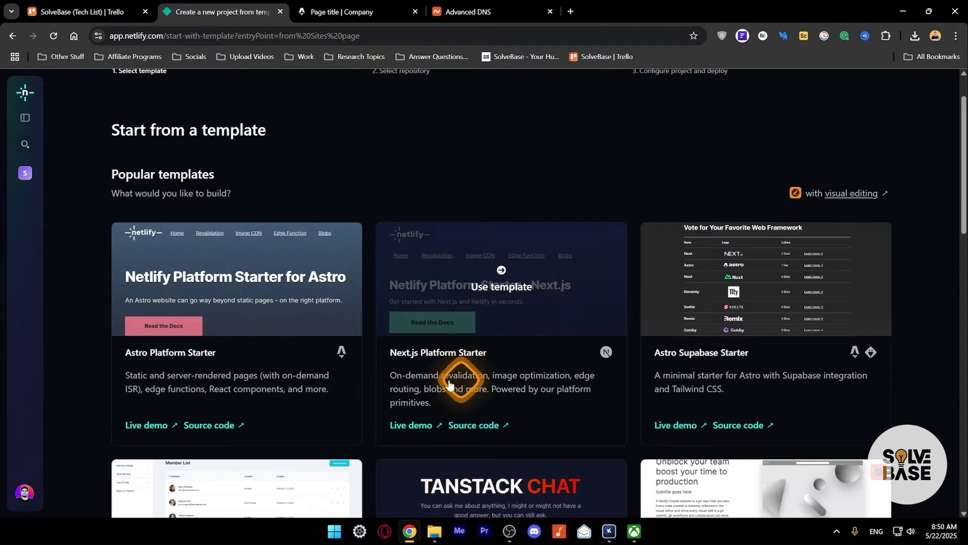
pyautogui.click(501, 275)
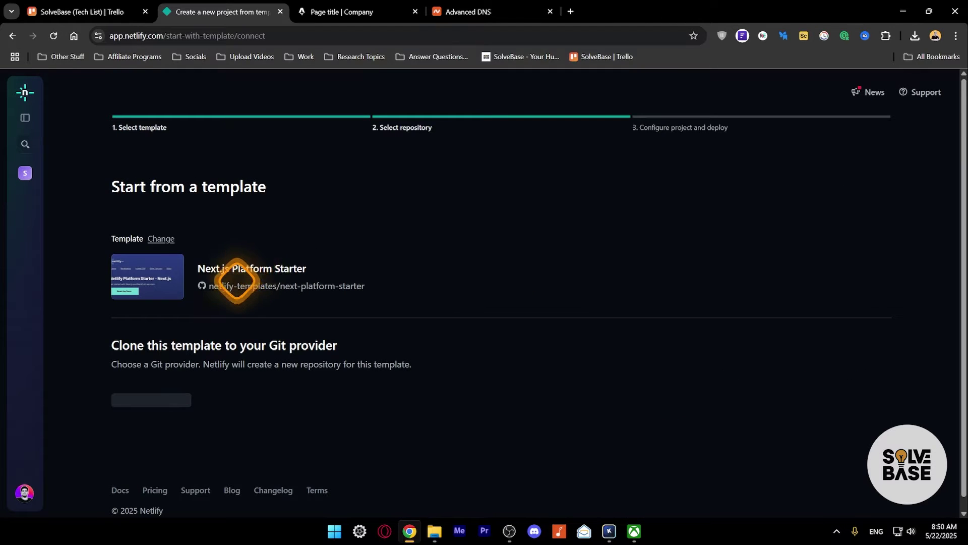
pyautogui.click(184, 402)
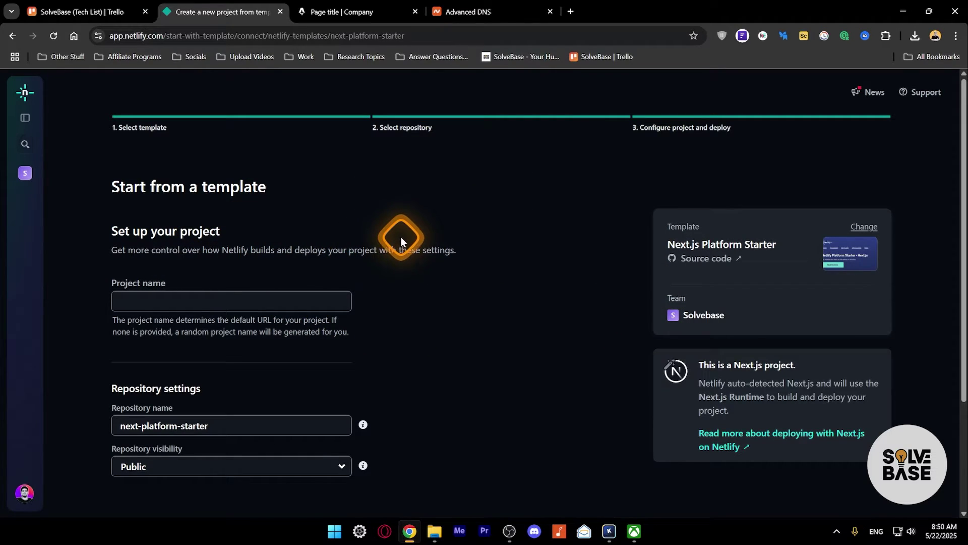
# Step: Name the project testingsolvebase and deploy it with the next-platform-starter repository set to Public
pyautogui.click(201, 304)
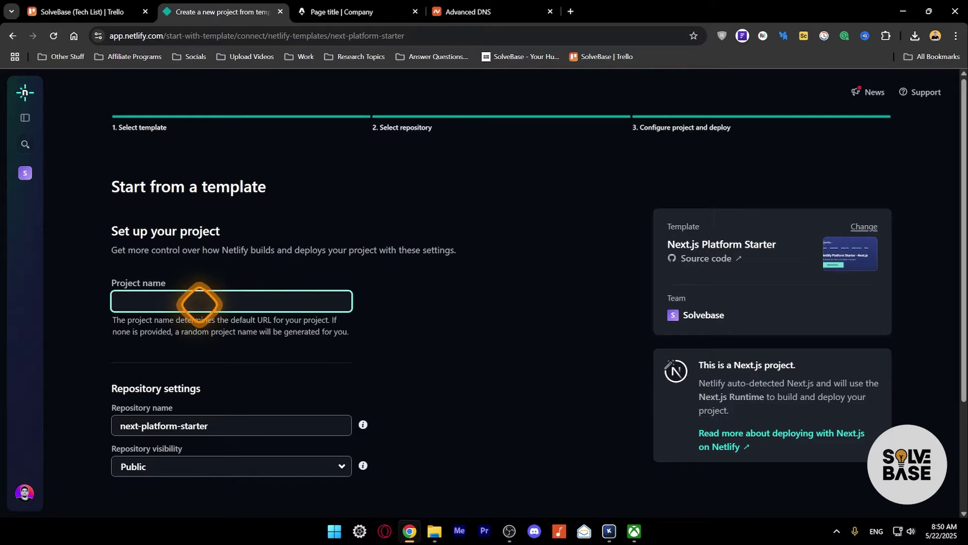
pyautogui.write('est')
pyautogui.moveTo(149, 304); pyautogui.dragTo(117, 298)
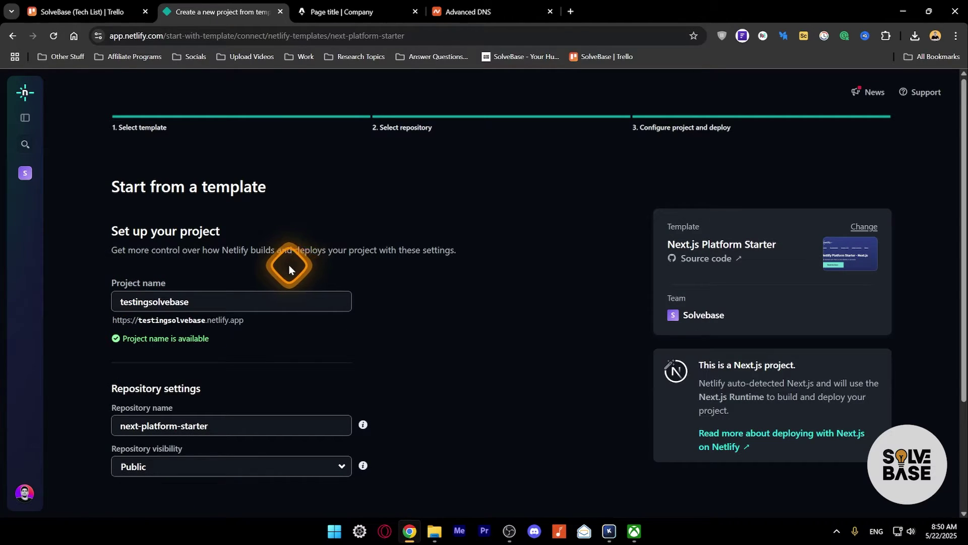
pyautogui.scroll(-2, 374, 303)
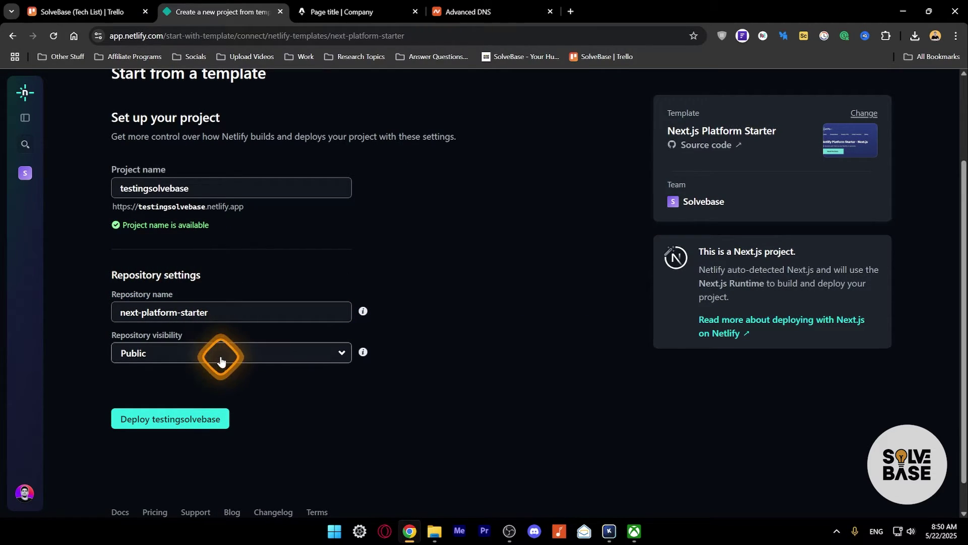
pyautogui.click(165, 423)
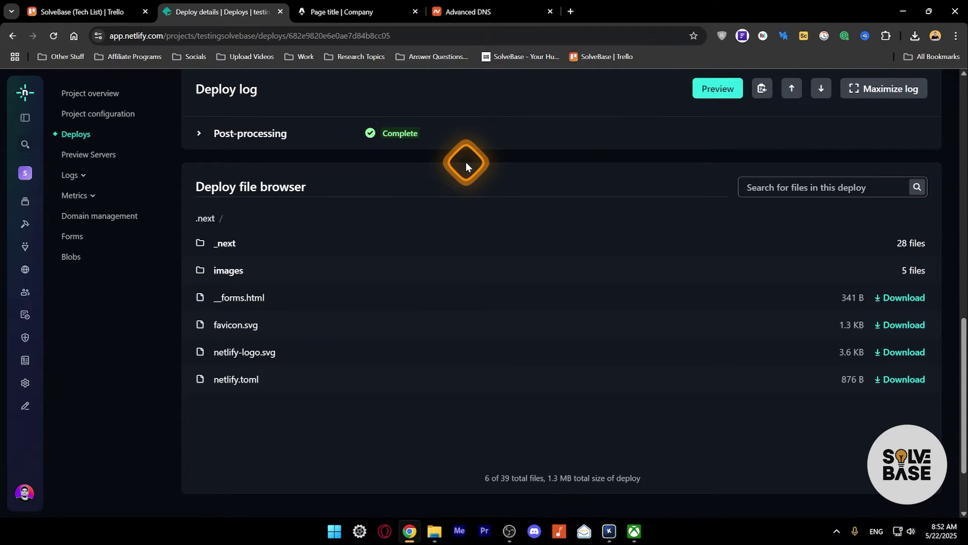
# Step: Open the production deploy of testingsolvebase and close the unneeded "Page title | Company" page
pyautogui.scroll(1, 454, 162)
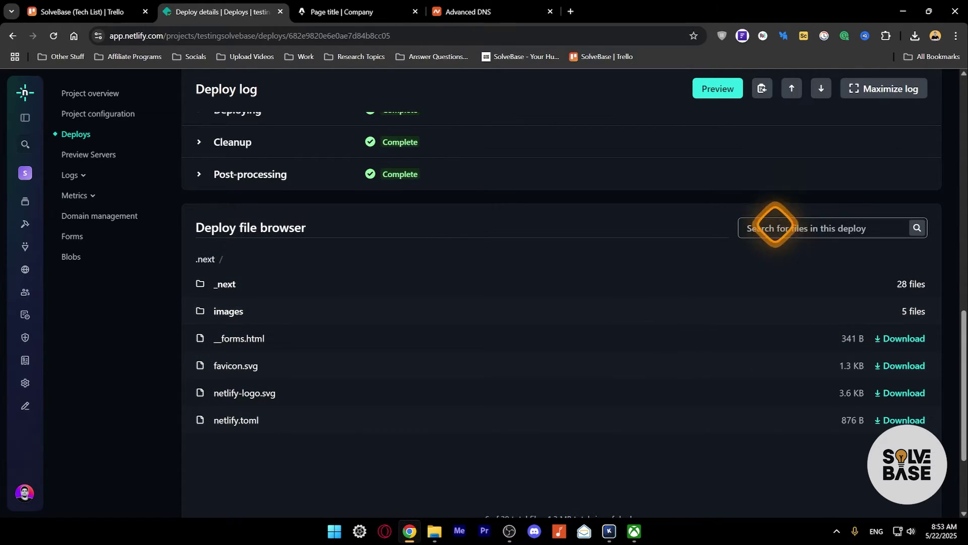
pyautogui.scroll(10, 583, 291)
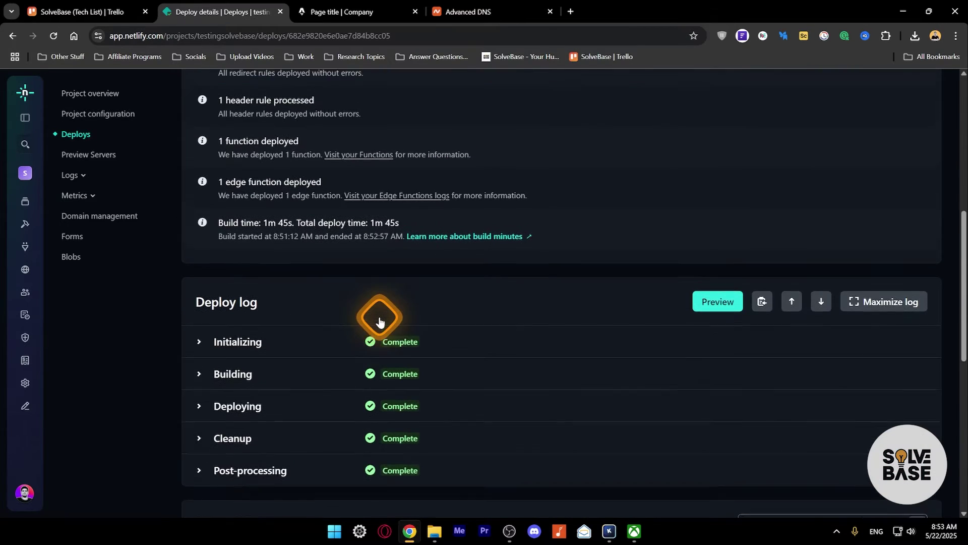
pyautogui.scroll(3, 381, 317)
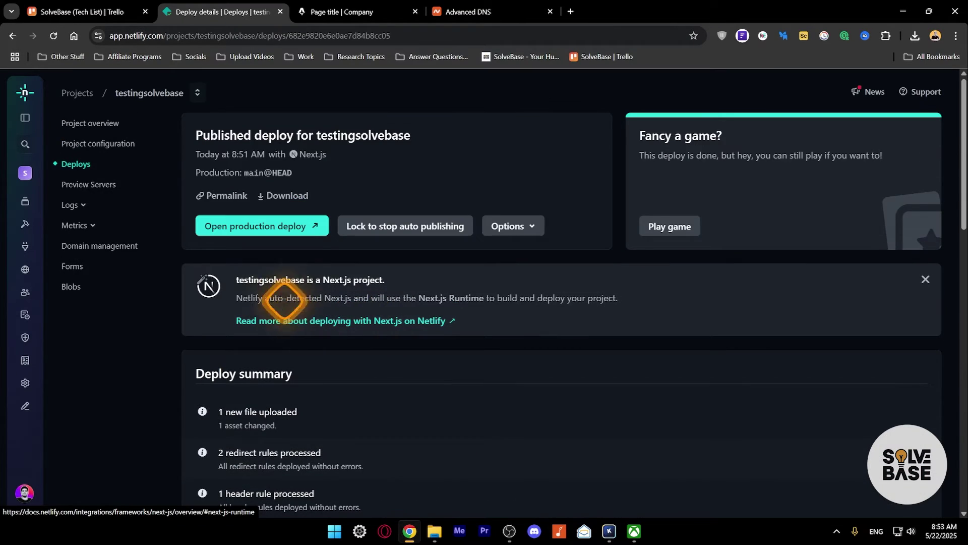
pyautogui.click(274, 228)
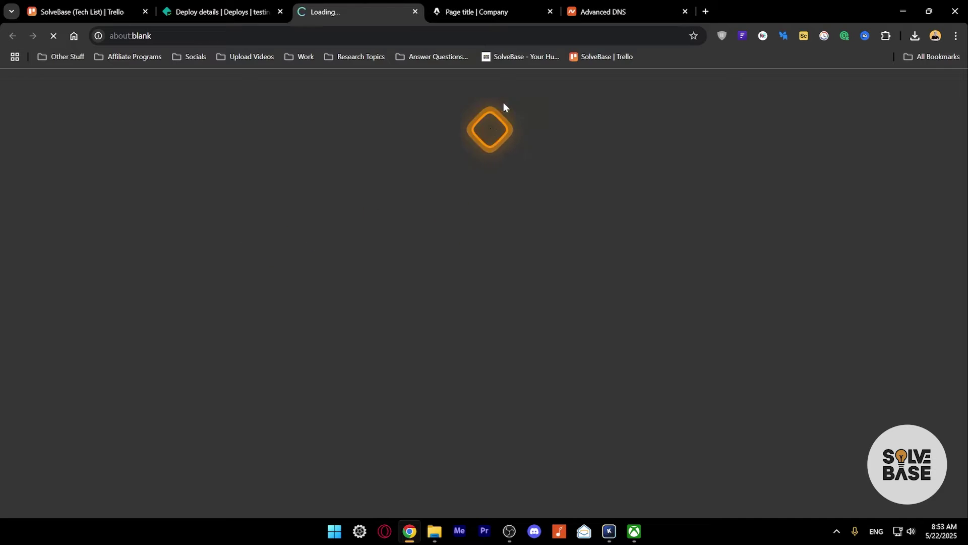
pyautogui.click(550, 15)
pyautogui.click(365, 8)
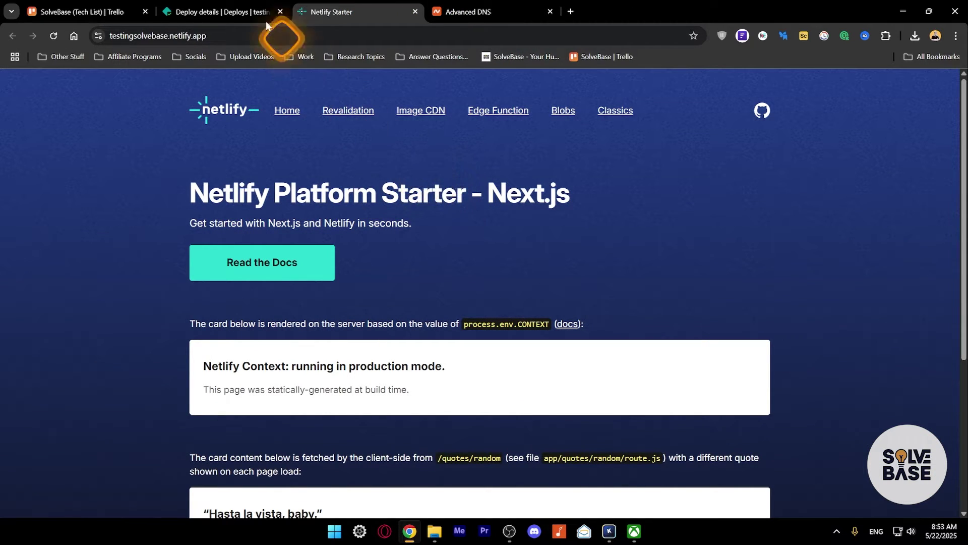
# Step: Return to the testingsolvebase configuration and start setting up the preview environment in its visual editor settings
pyautogui.click(229, 5)
pyautogui.click(80, 145)
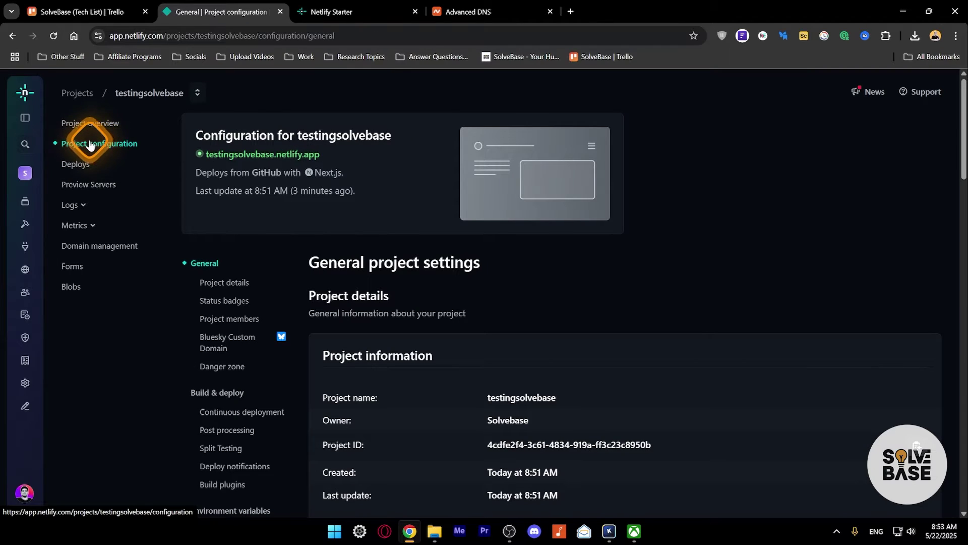
pyautogui.scroll(-7, 277, 346)
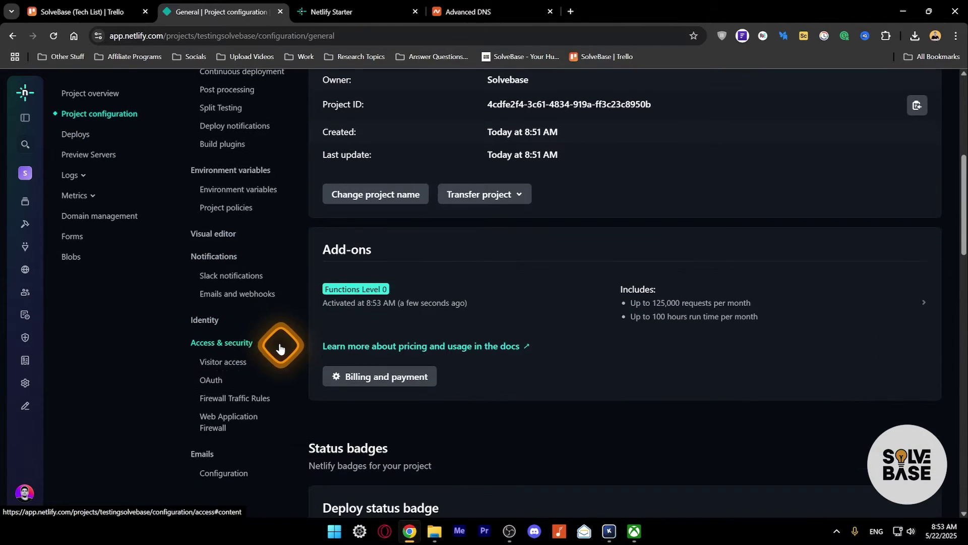
pyautogui.click(215, 236)
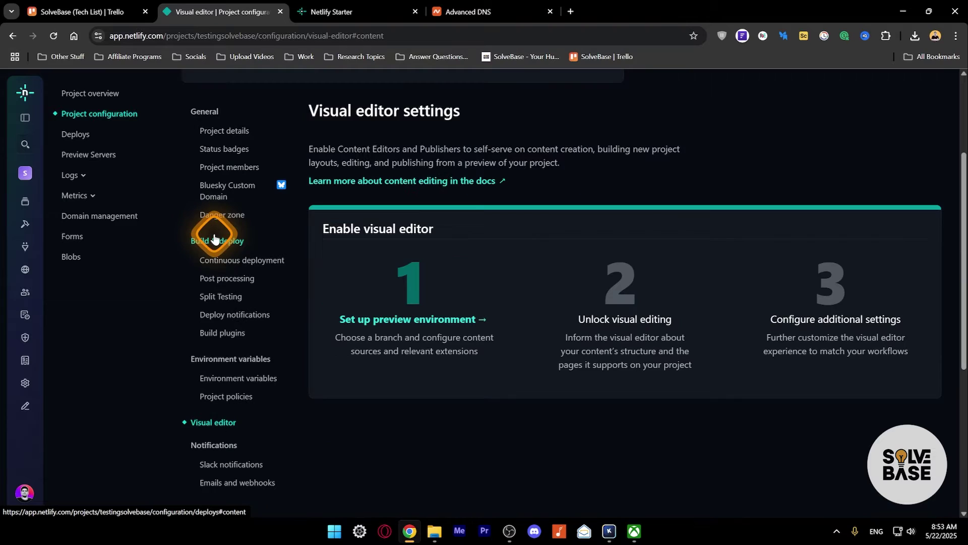
pyautogui.click(398, 323)
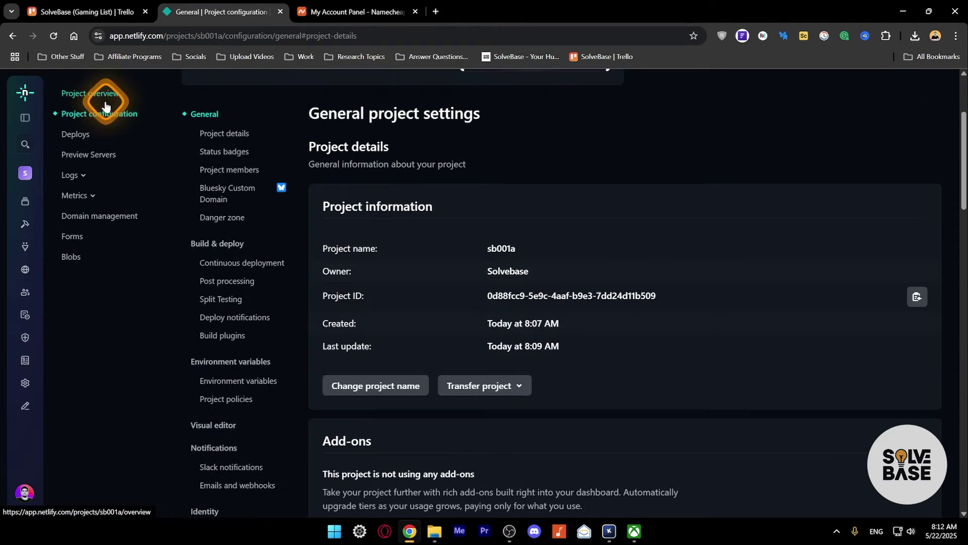
# Step: Start enabling visual editing from the deploys page of sb001a and choose preview as the visual editor branch
pyautogui.click(81, 134)
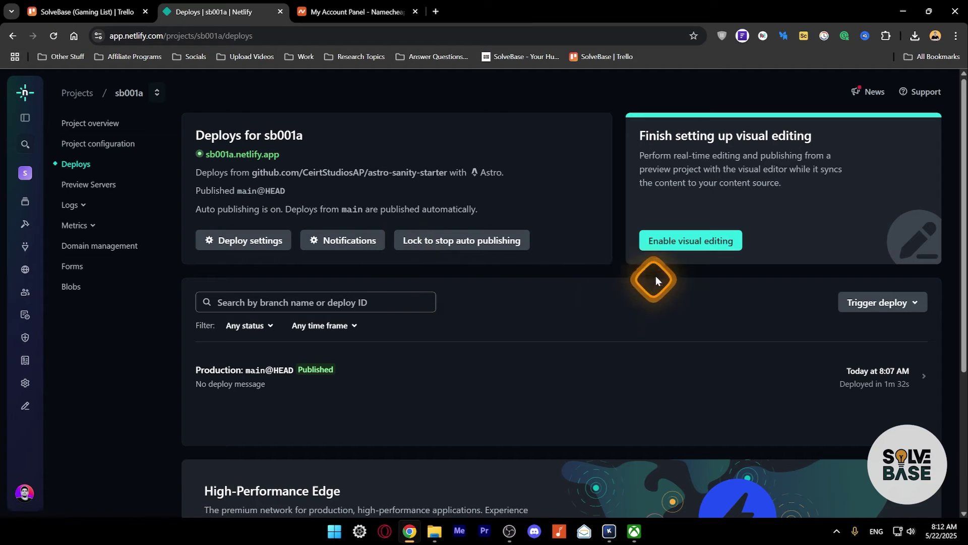
pyautogui.click(685, 241)
pyautogui.scroll(-3, 486, 346)
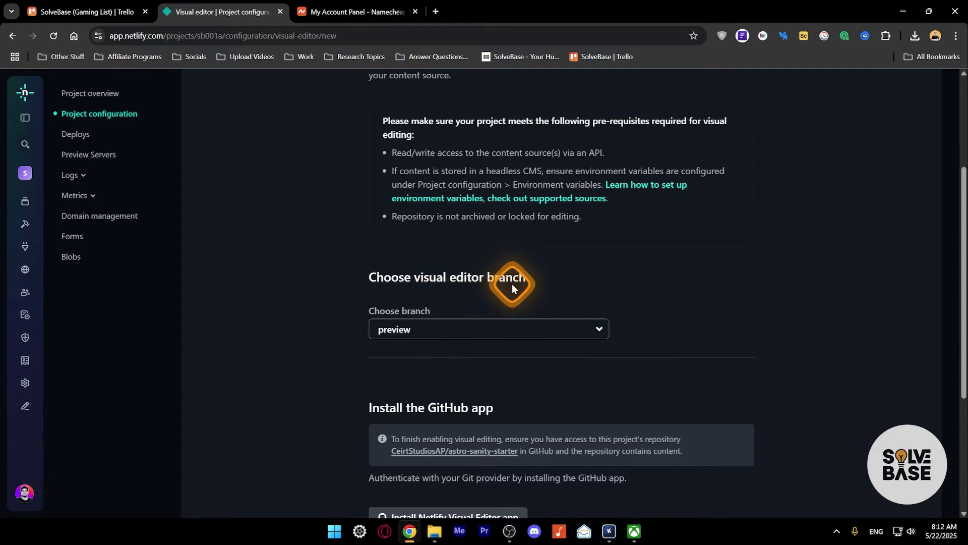
pyautogui.click(509, 330)
pyautogui.click(454, 348)
pyautogui.scroll(-3, 505, 341)
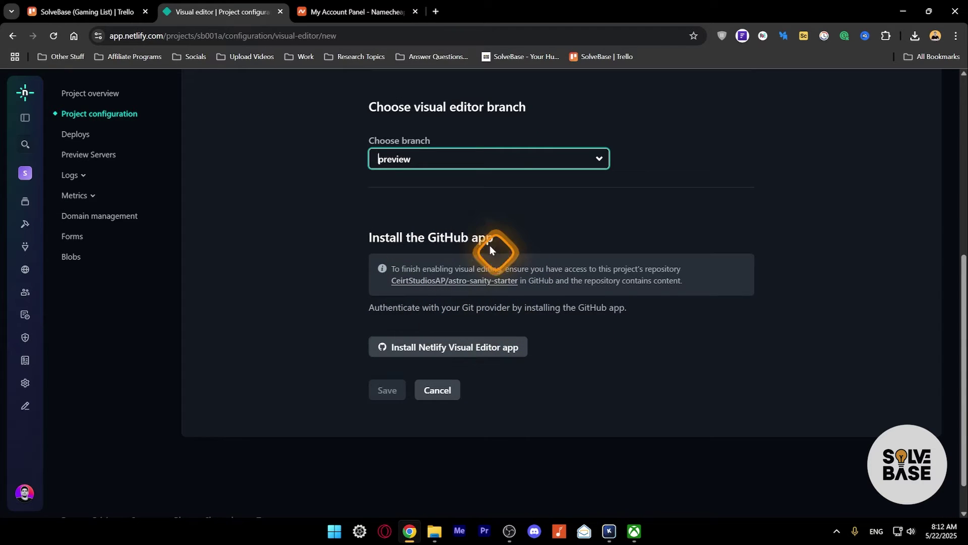
# Step: Install and authorize the Netlify Visual Editor app on GitHub, and save the visual editor setup
pyautogui.click(430, 353)
pyautogui.moveTo(501, 119); pyautogui.dragTo(429, 103)
pyautogui.scroll(-5, 452, 346)
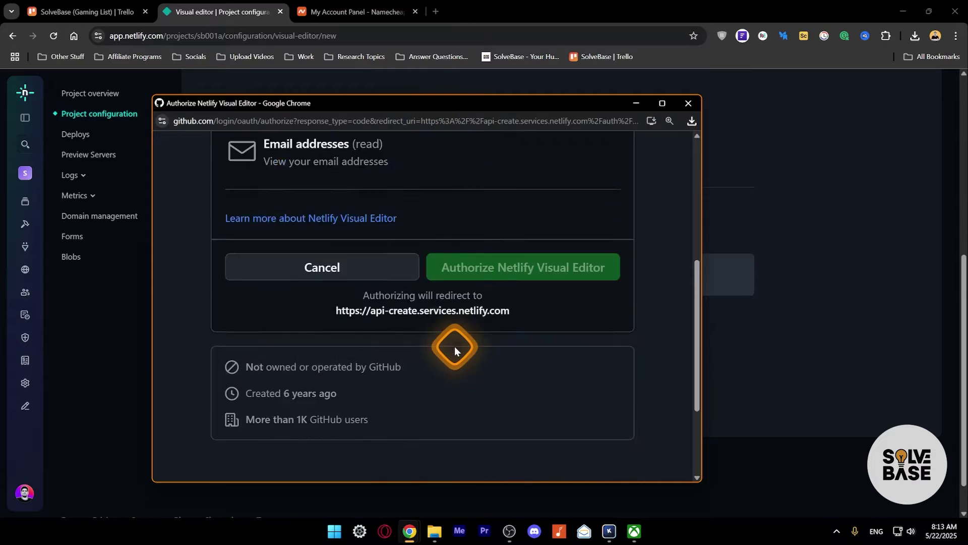
pyautogui.click(541, 203)
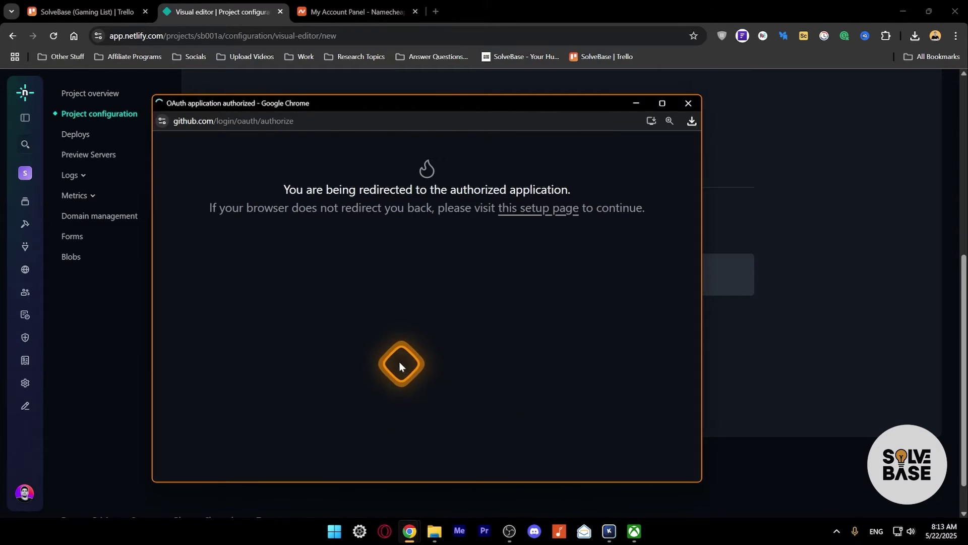
pyautogui.click(270, 244)
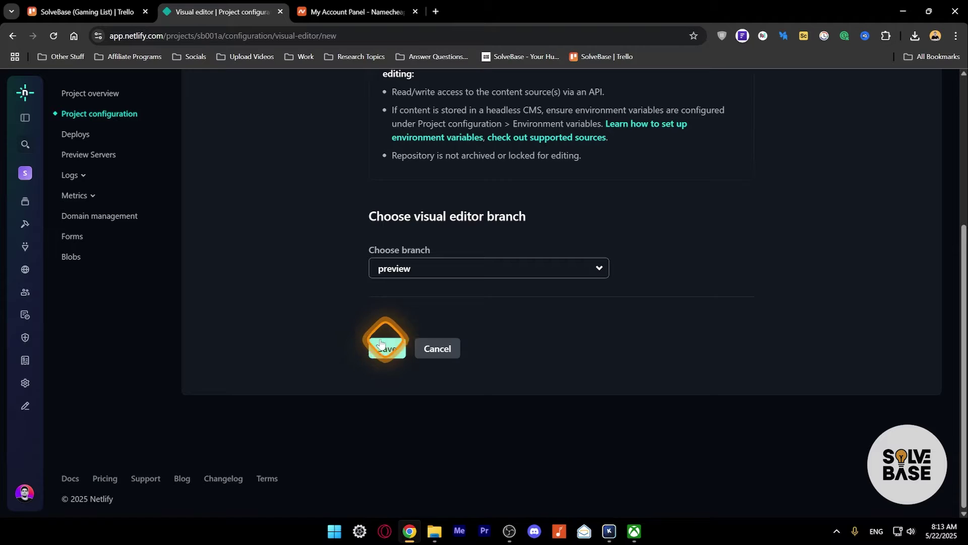
pyautogui.click(386, 348)
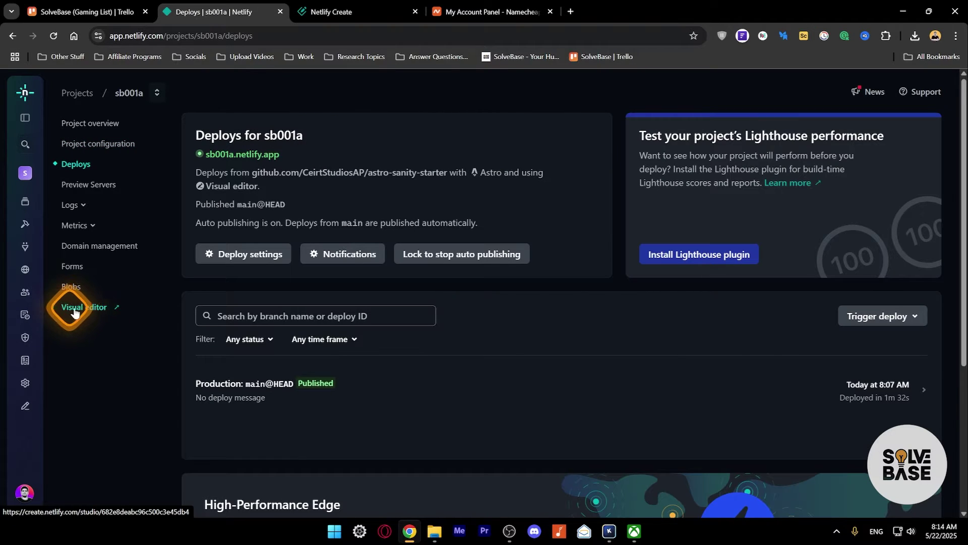
# Step: Open the site in the Netlify Create visual editor and replace "AA" at the end of the hero heading with "est"
pyautogui.click(325, 12)
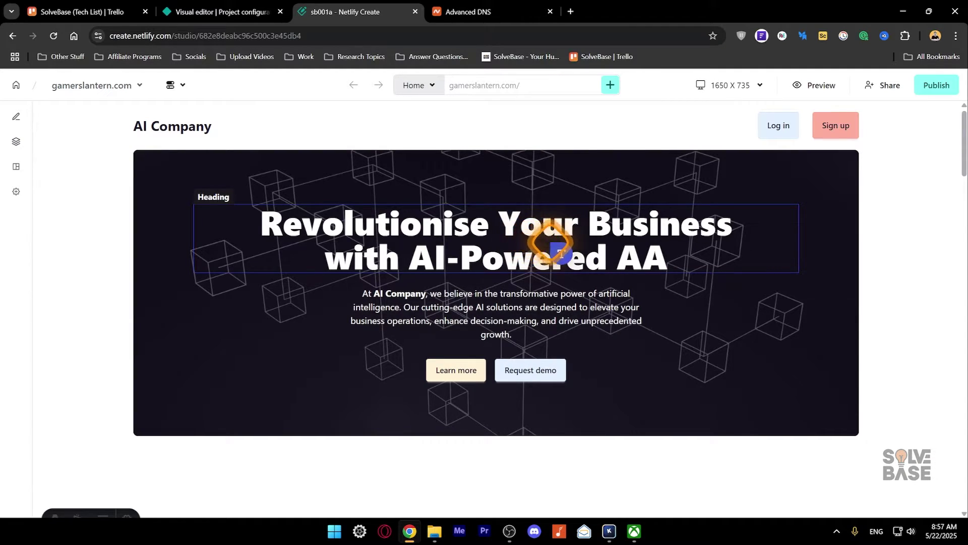
pyautogui.click(616, 246)
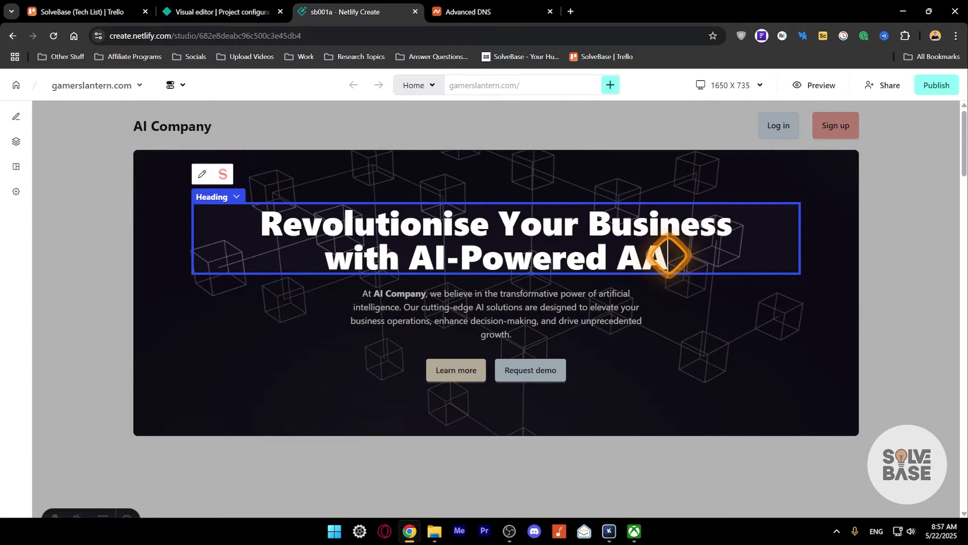
pyautogui.press('BackSpace')
pyautogui.press('BackSpace')
pyautogui.press('BackSpace')
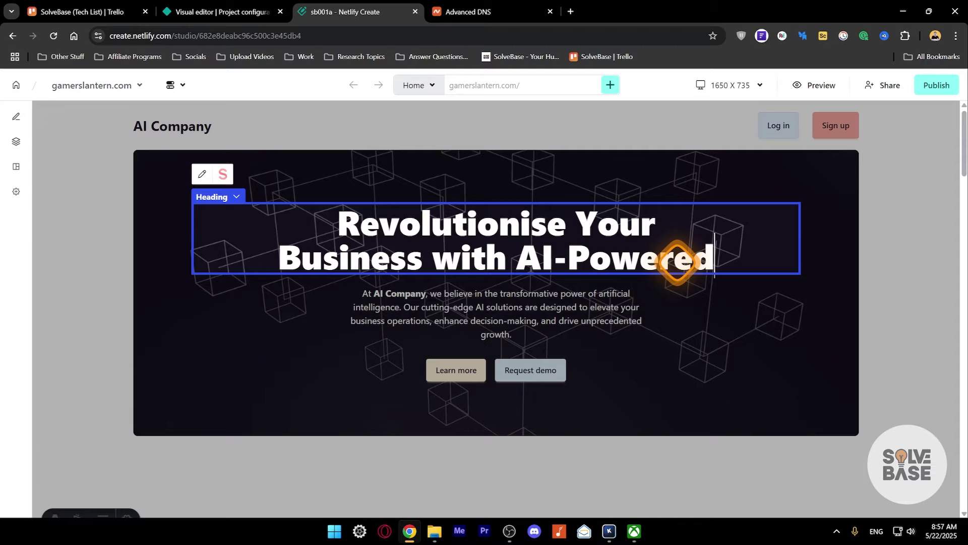
pyautogui.write('est')
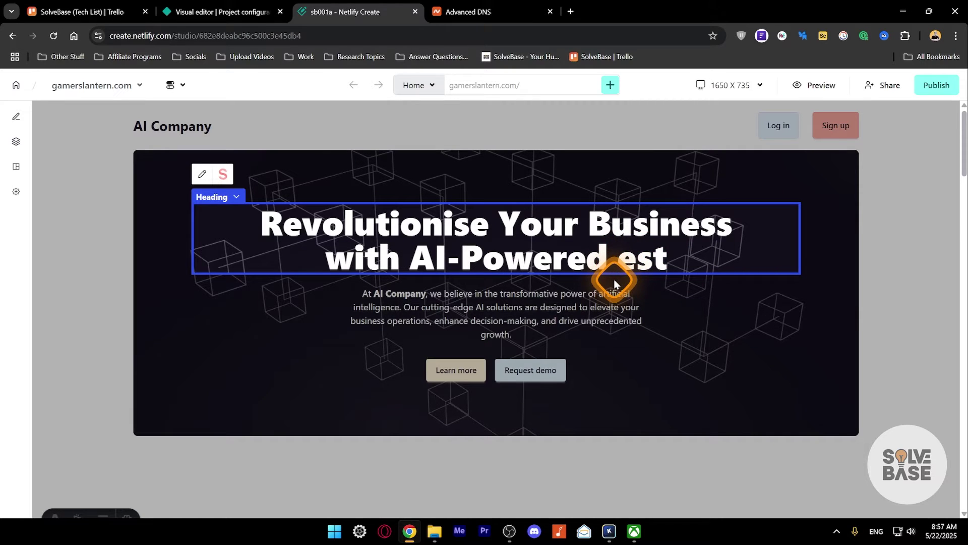
# Step: Open the hero's body paragraph in the rich text editor and close it without editing
pyautogui.click(534, 314)
pyautogui.click(550, 313)
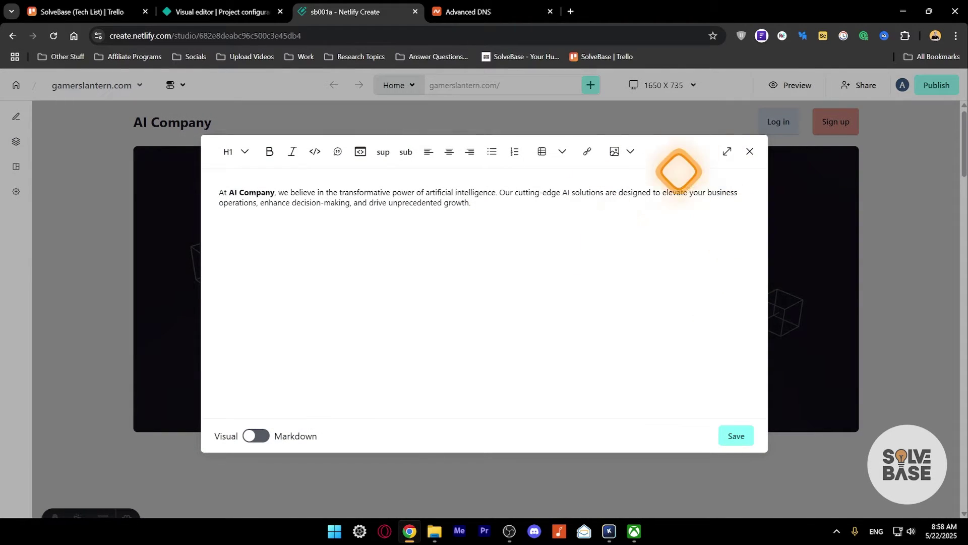
pyautogui.click(750, 151)
# Step: Open the hero's Learn more button for editing and inspect its URL field and theme styles
pyautogui.click(465, 367)
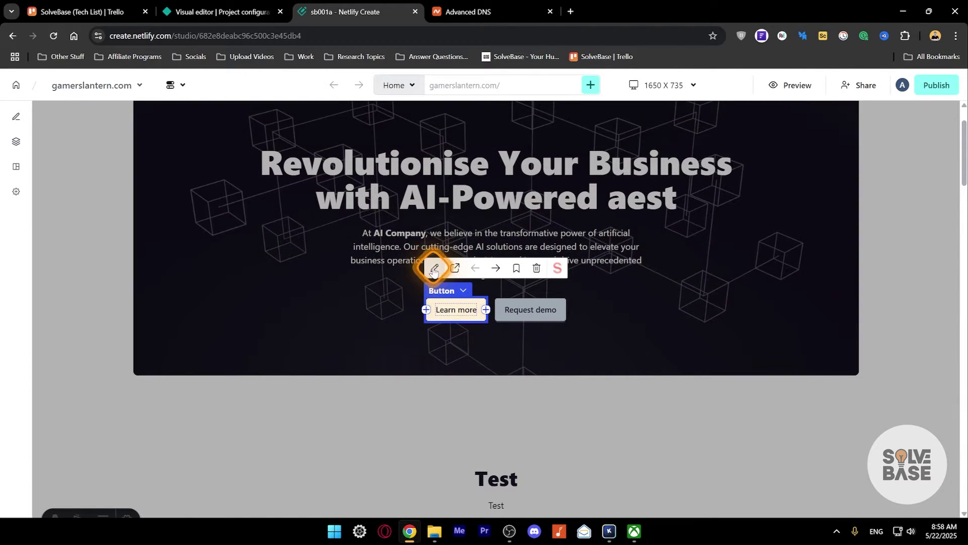
pyautogui.click(435, 268)
pyautogui.click(67, 271)
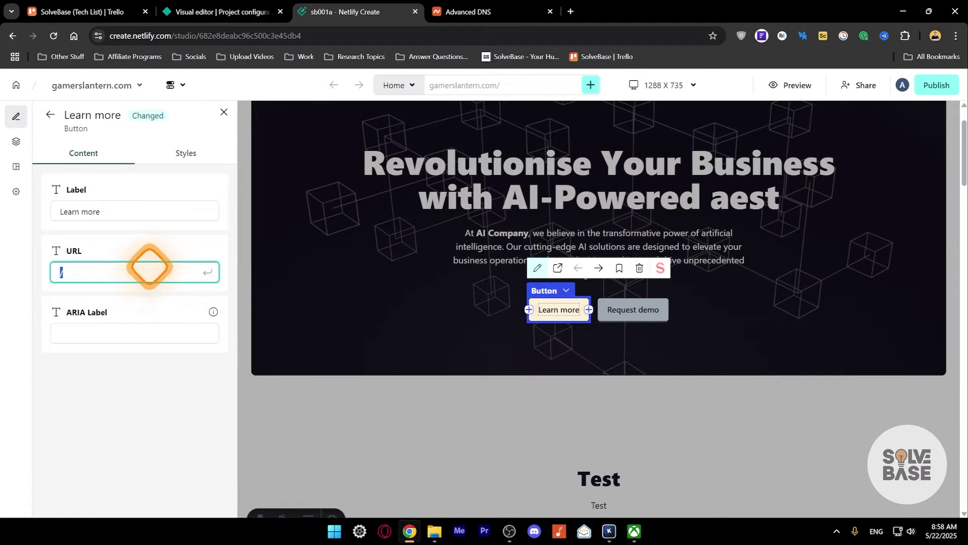
pyautogui.click(121, 165)
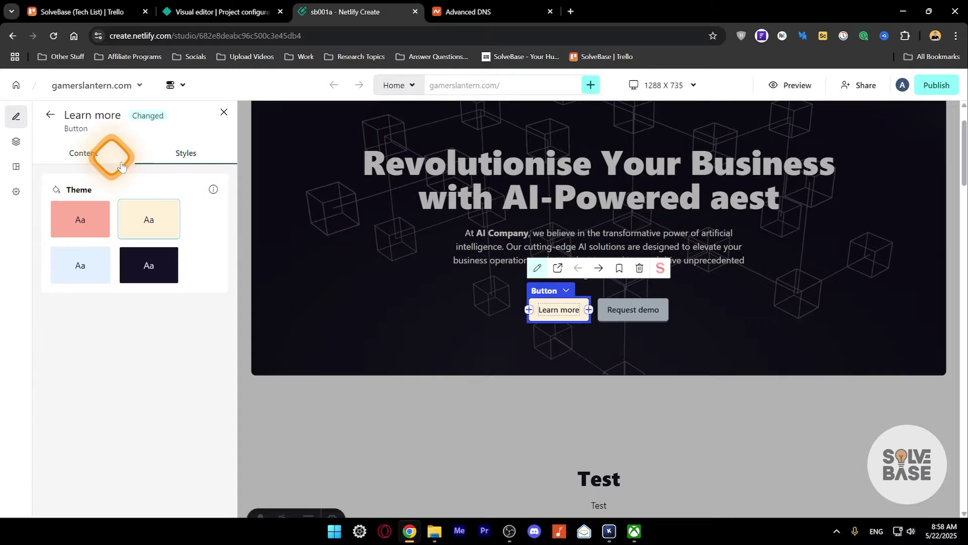
# Step: Go back to the hero section's content and open the Request demo button's URL for editing
pyautogui.click(50, 115)
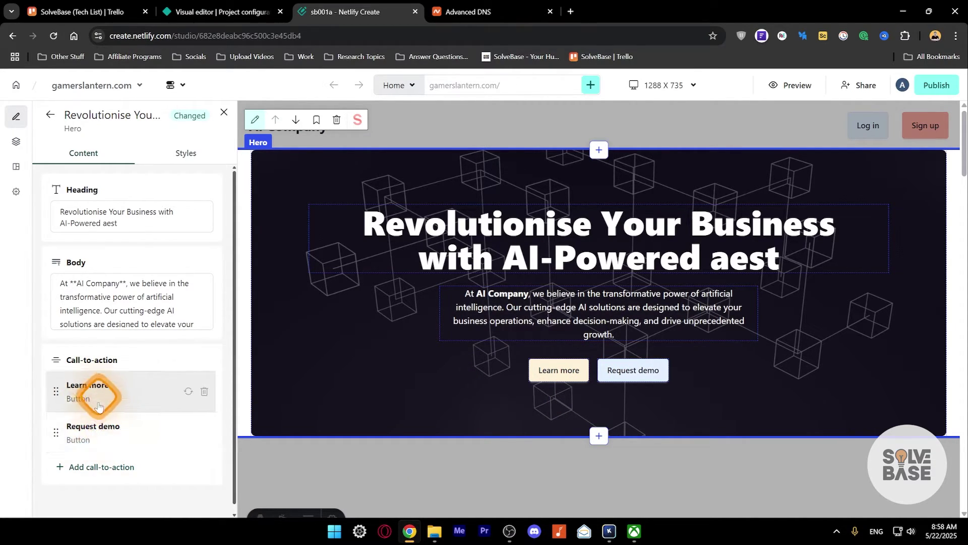
pyautogui.click(129, 426)
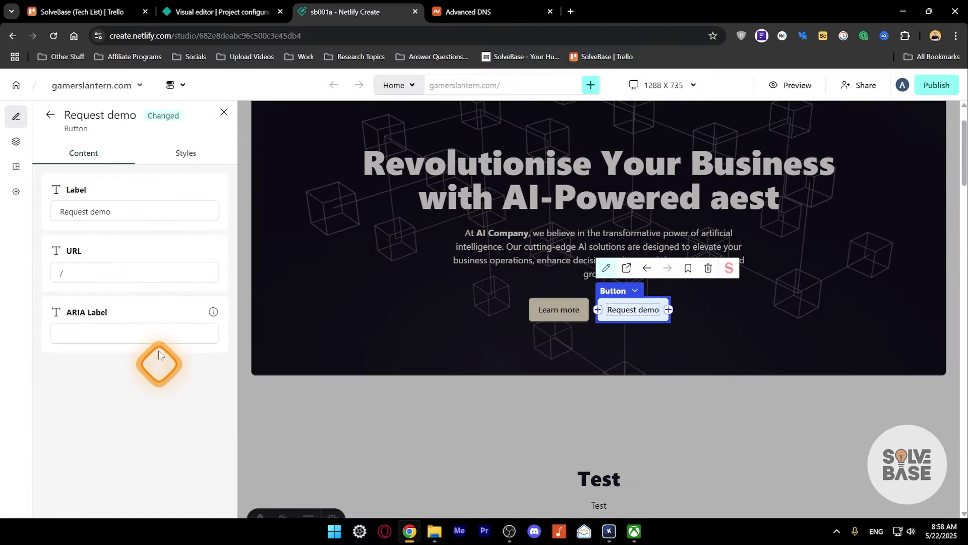
pyautogui.click(80, 276)
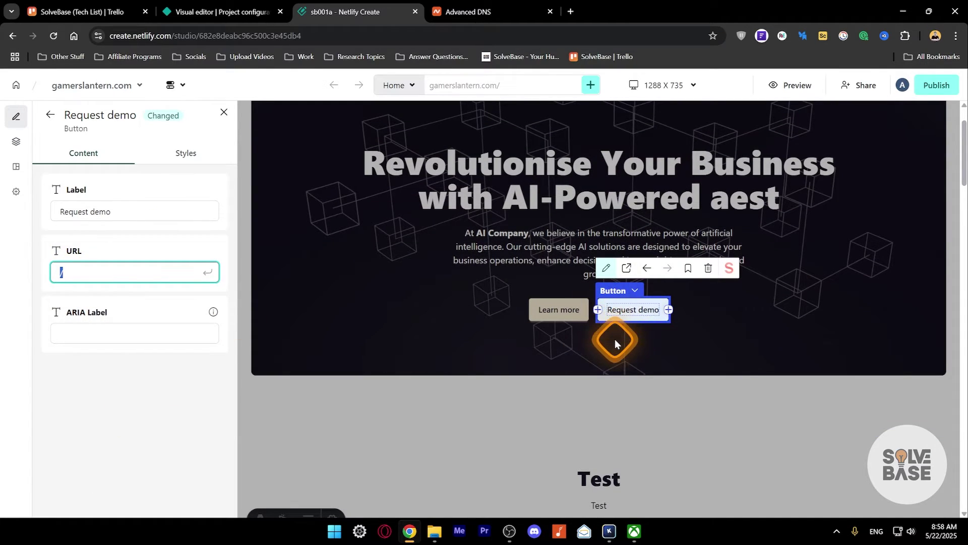
# Step: Add a Testimonials section between the hero and the call-to-action section and set its heading to "test"
pyautogui.click(612, 367)
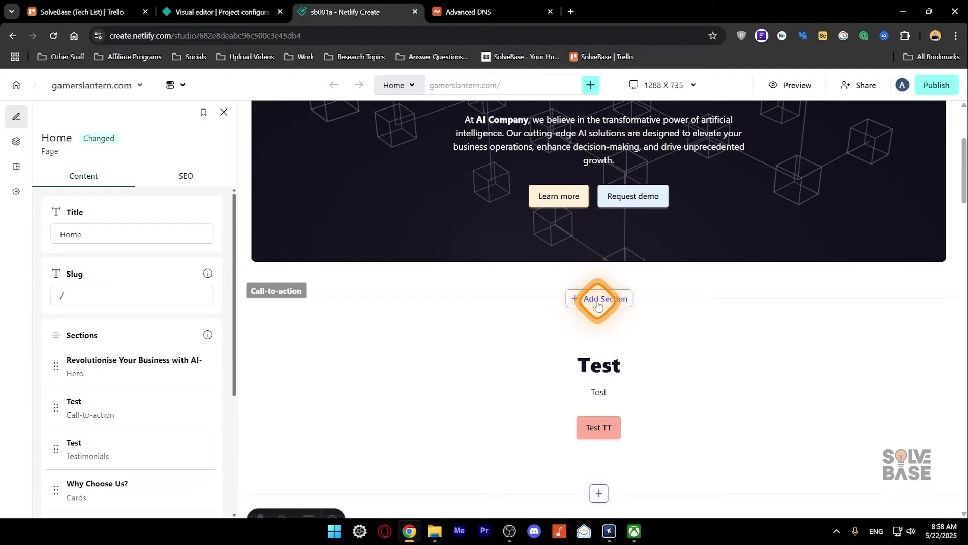
pyautogui.click(598, 301)
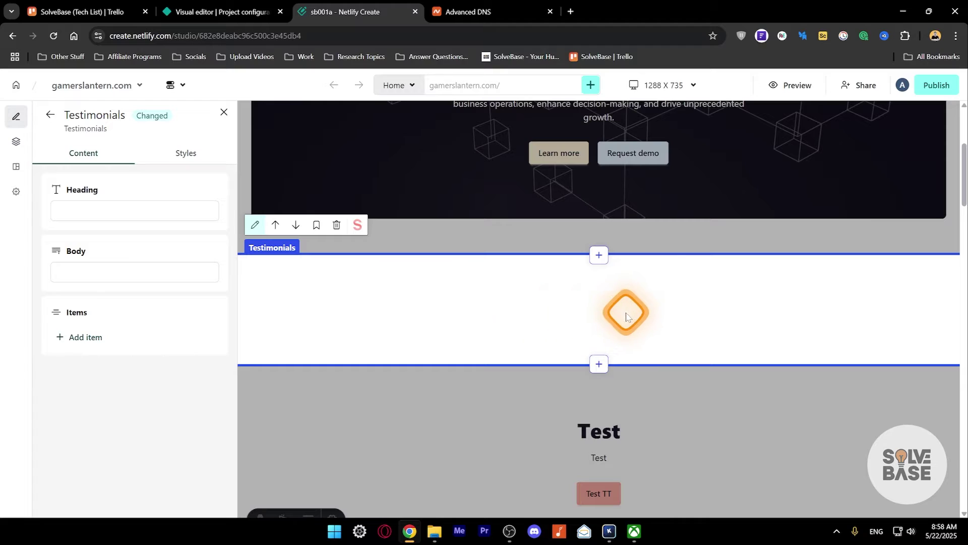
pyautogui.click(115, 211)
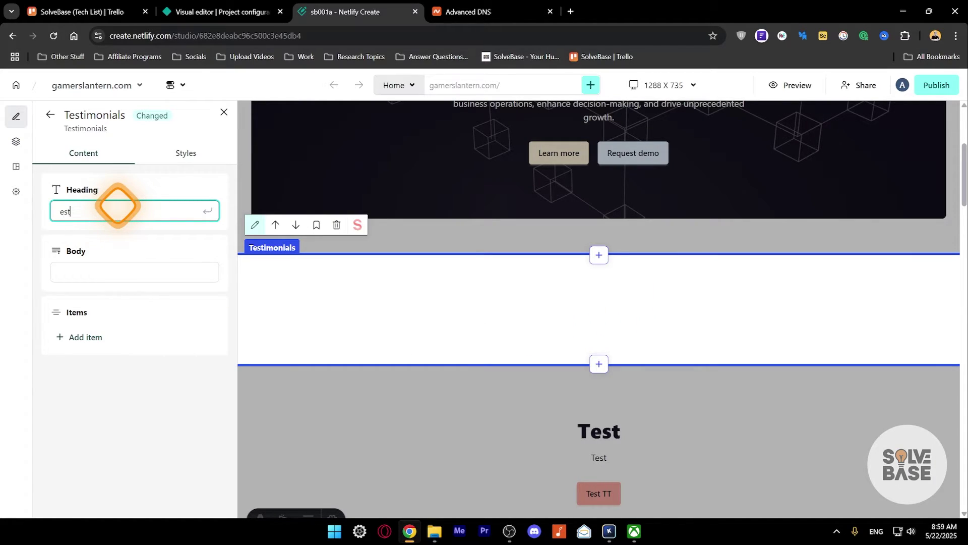
pyautogui.write('estimo')
pyautogui.write('ni')
pyautogui.hotkey('ctrl', 'a')
pyautogui.write('test')
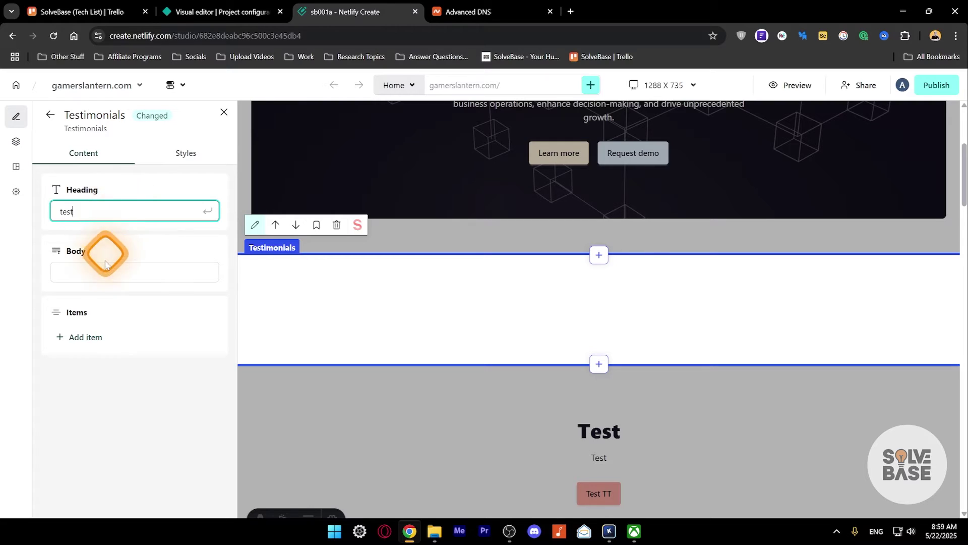
# Step: Write "test" as the new Testimonials section's body text and save it
pyautogui.click(98, 276)
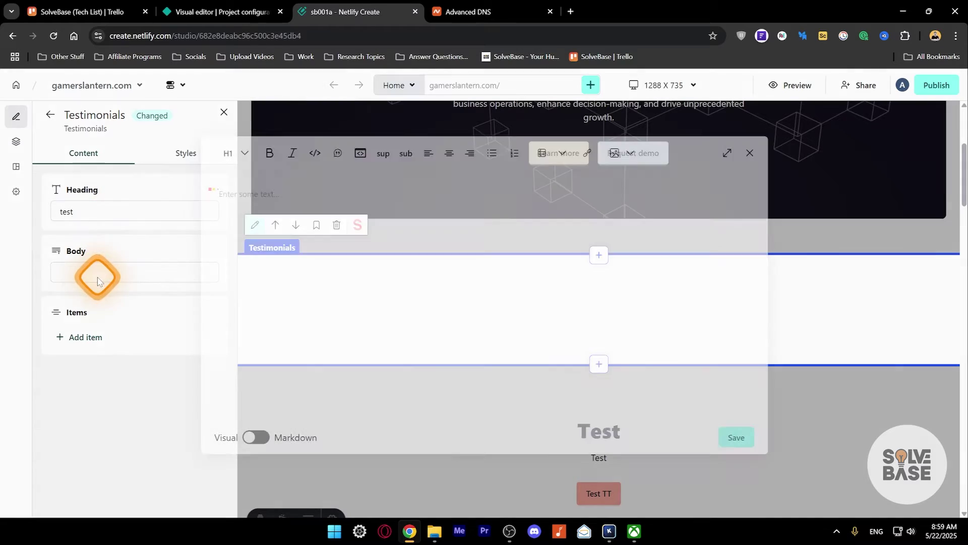
pyautogui.click(280, 195)
pyautogui.write('test')
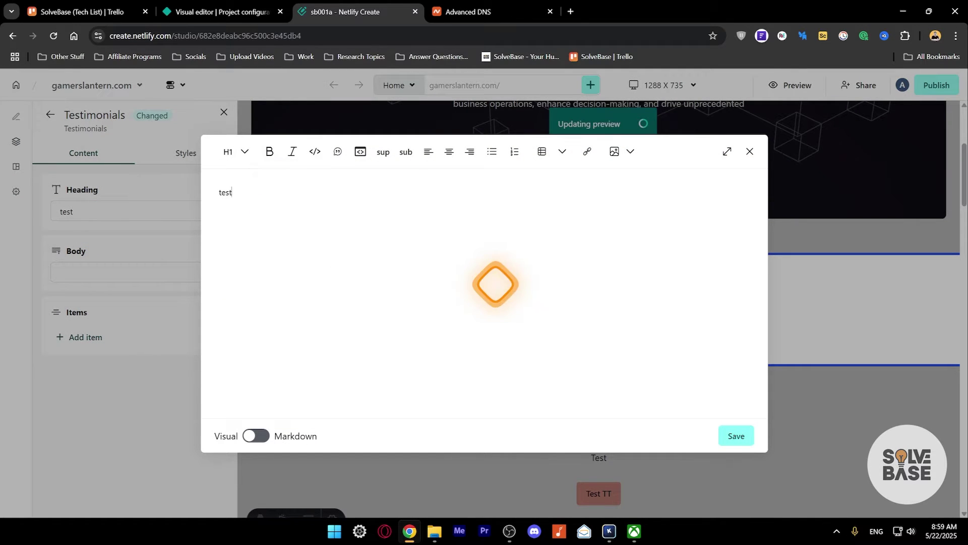
pyautogui.click(737, 436)
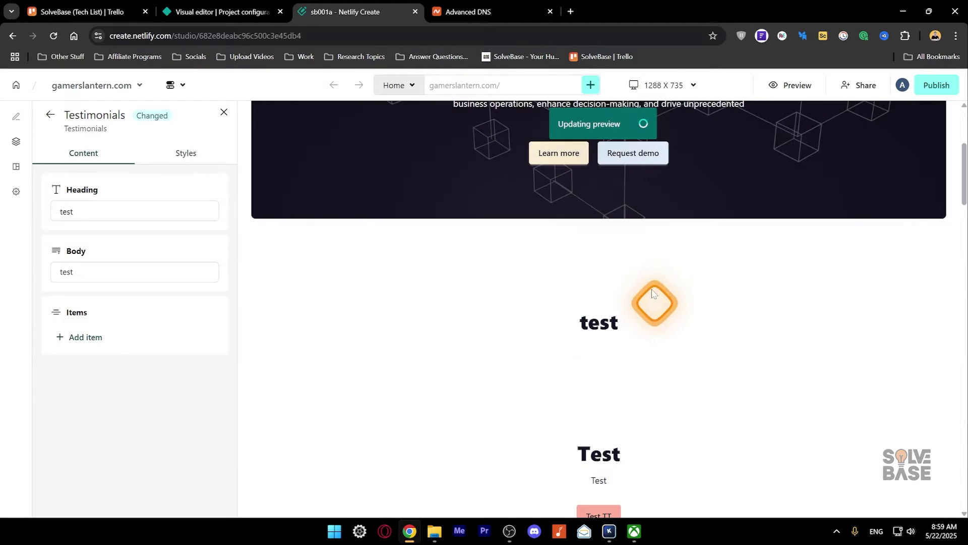
# Step: Add a testimonial item to the new section and save "test" as its quote
pyautogui.click(85, 338)
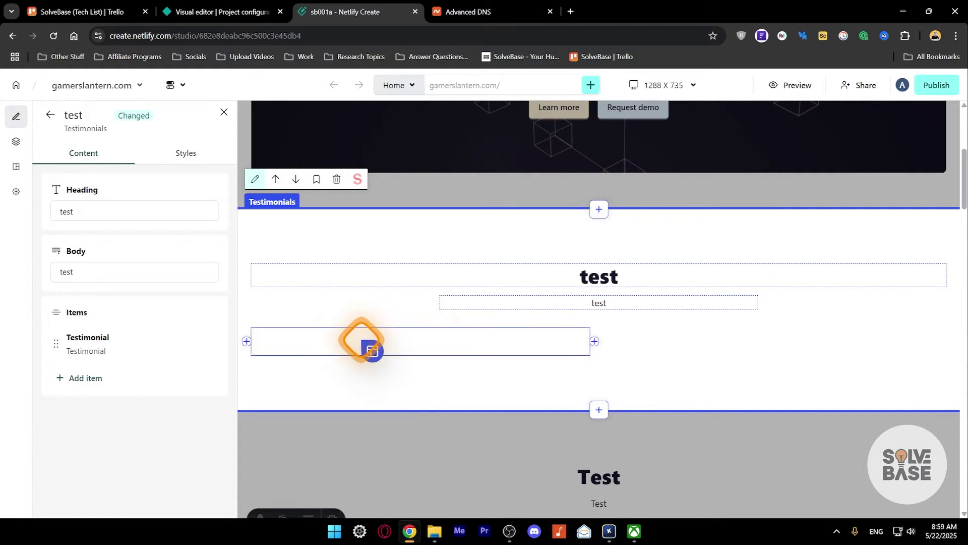
pyautogui.click(89, 344)
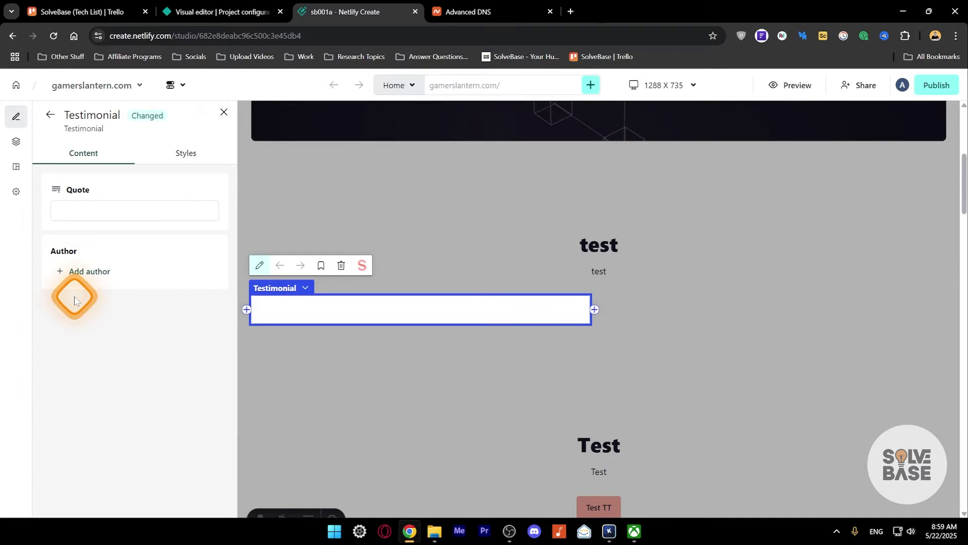
pyautogui.click(94, 208)
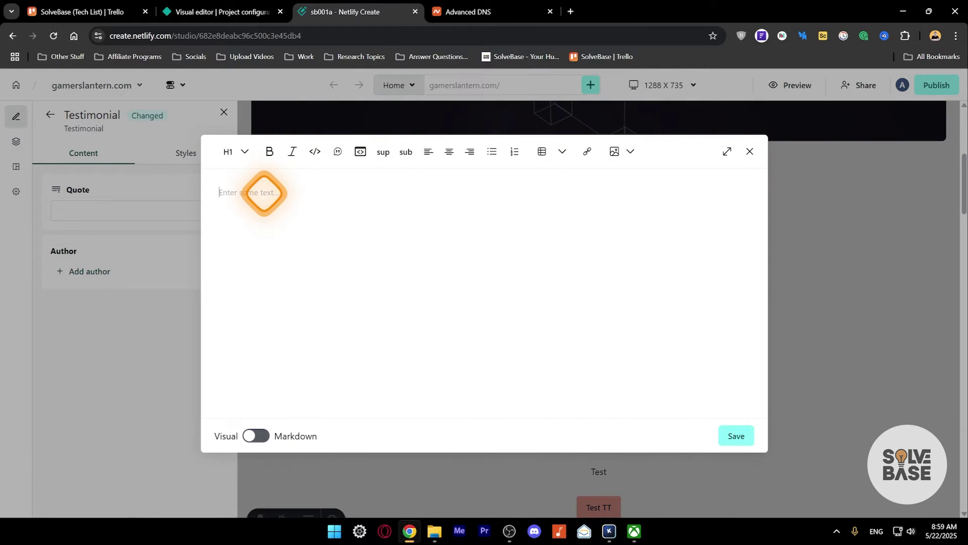
pyautogui.write('test')
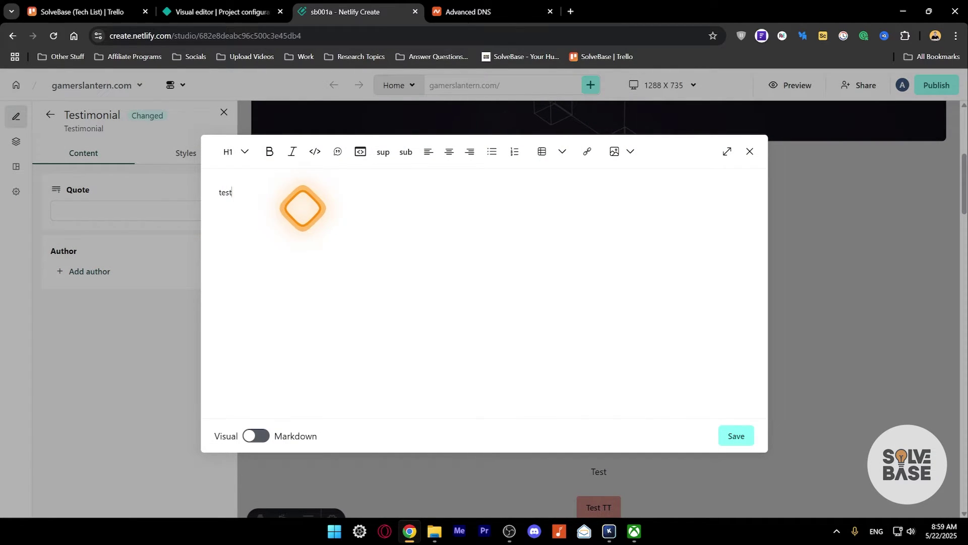
pyautogui.click(736, 436)
# Step: Create a new author named "test" for the testimonial
pyautogui.click(100, 275)
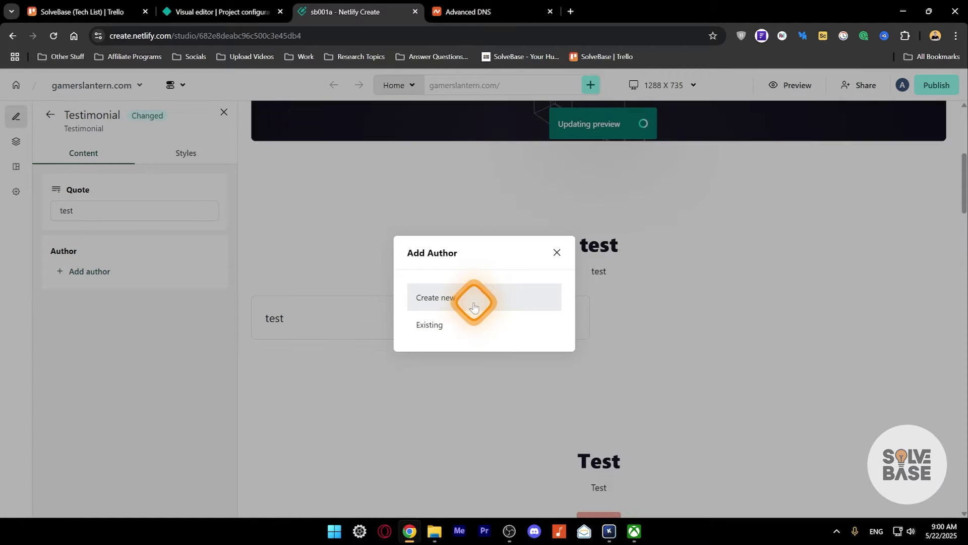
pyautogui.click(485, 305)
pyautogui.click(387, 255)
pyautogui.write('test')
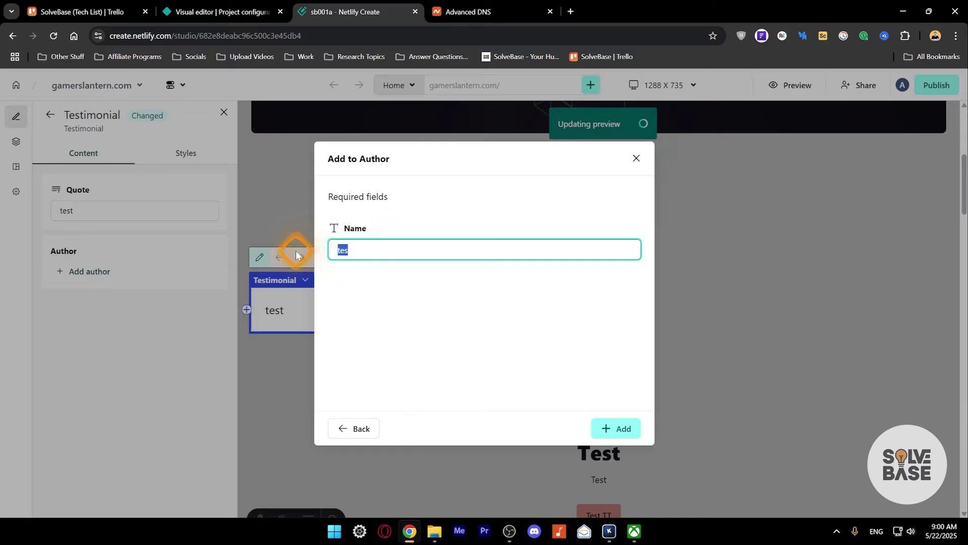
pyautogui.click(613, 428)
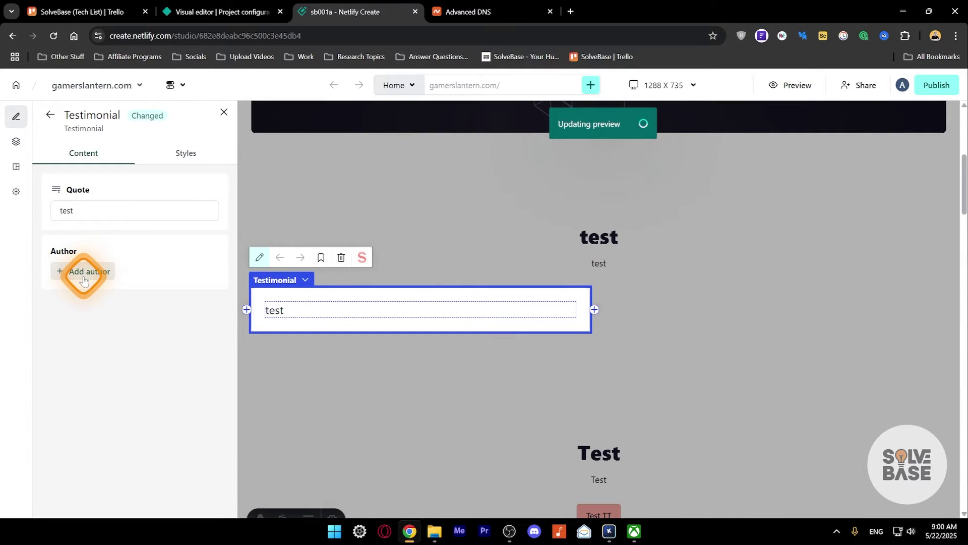
# Step: Open the testimonial's new author entry and set its title to "founder"
pyautogui.click(86, 281)
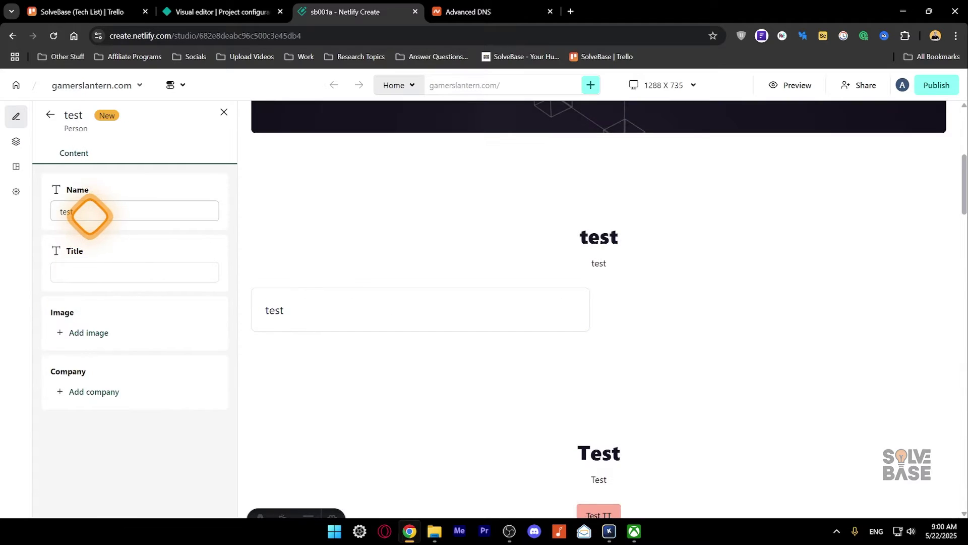
pyautogui.click(85, 273)
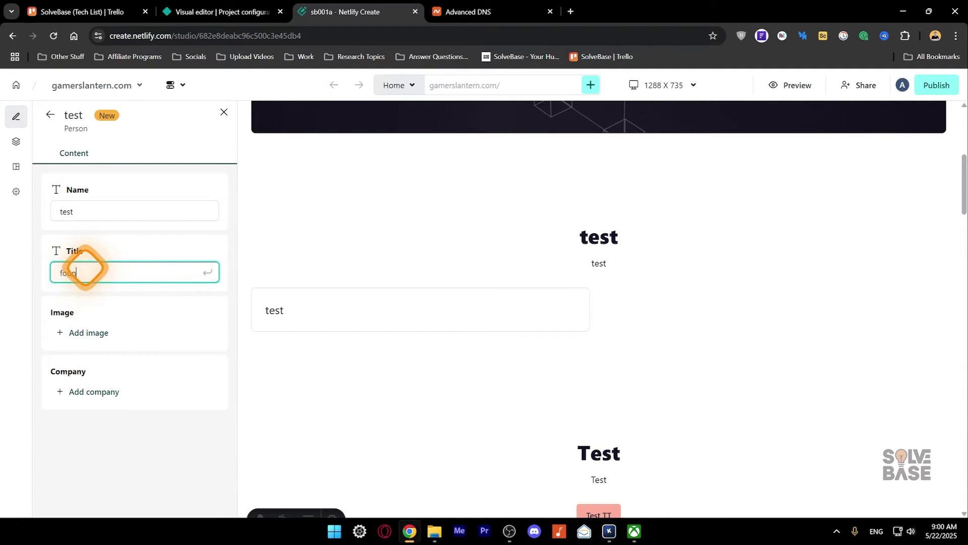
pyautogui.click(88, 339)
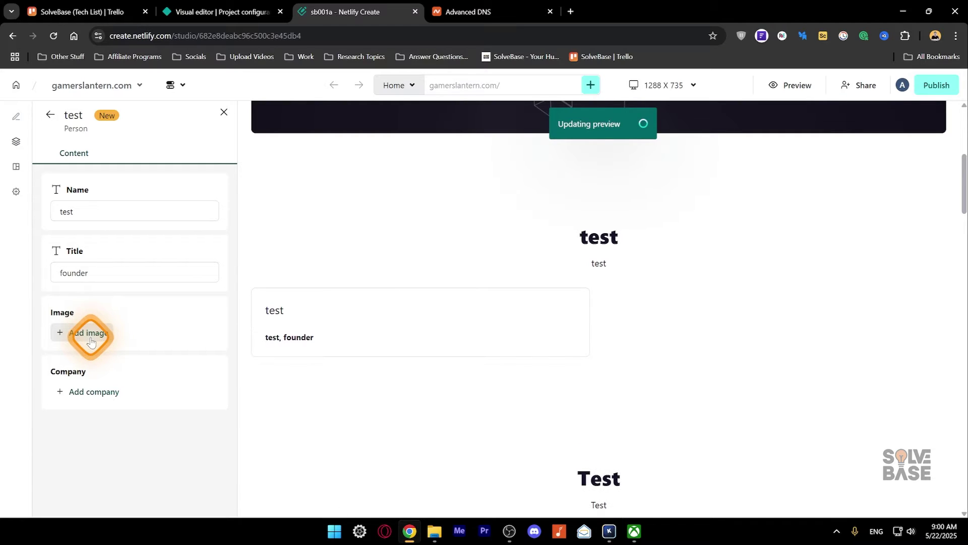
# Step: Add avatar-4.jpg from the existing images as the author's picture, leaving the alt text empty
pyautogui.click(87, 343)
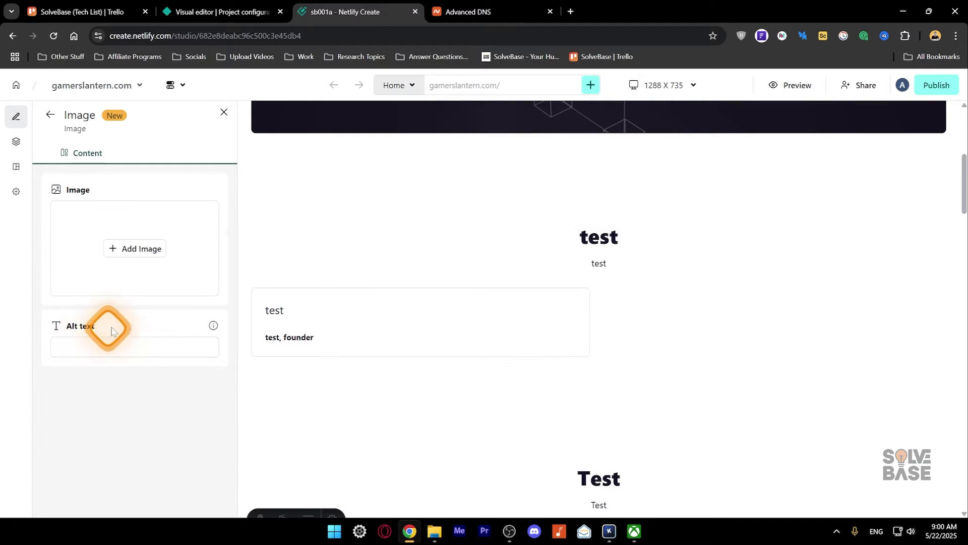
pyautogui.click(134, 249)
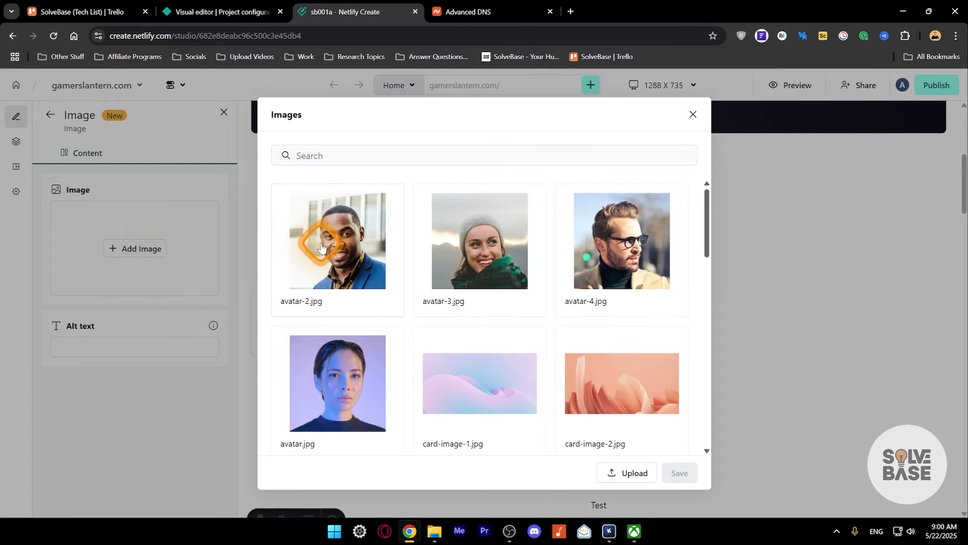
pyautogui.click(622, 247)
pyautogui.click(680, 472)
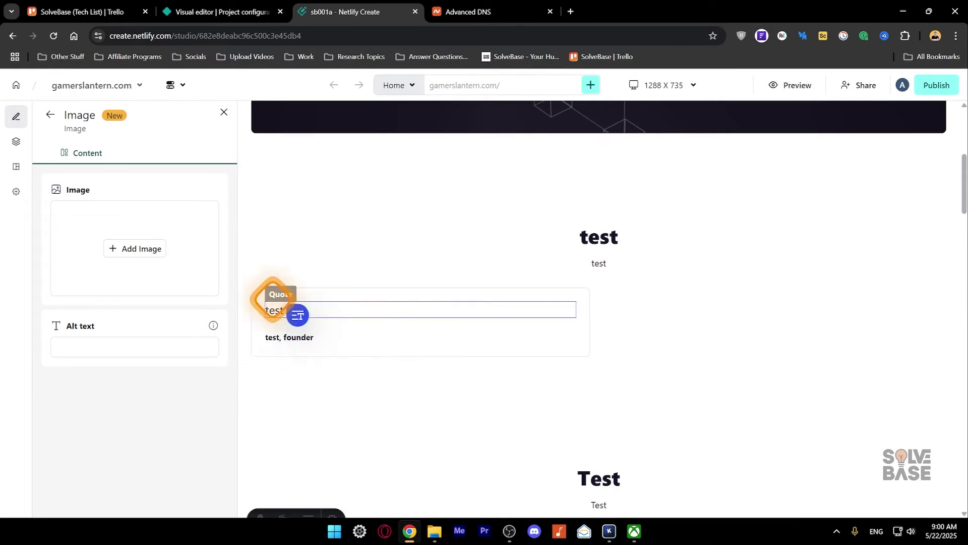
pyautogui.click(136, 248)
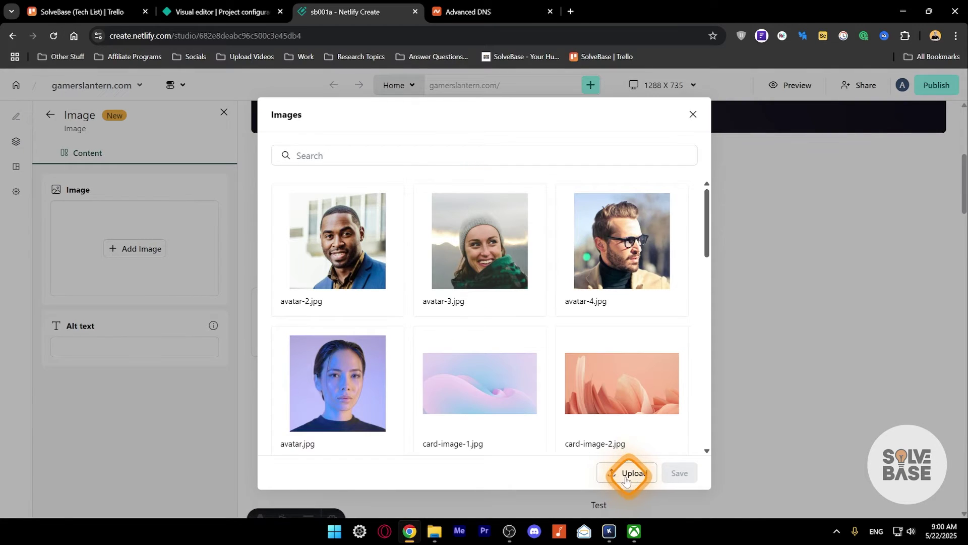
pyautogui.click(693, 114)
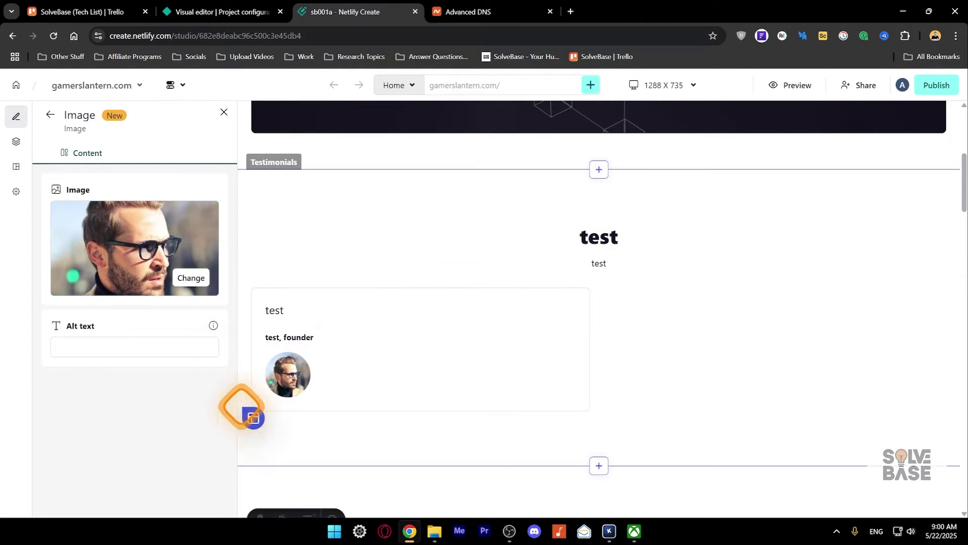
pyautogui.click(101, 344)
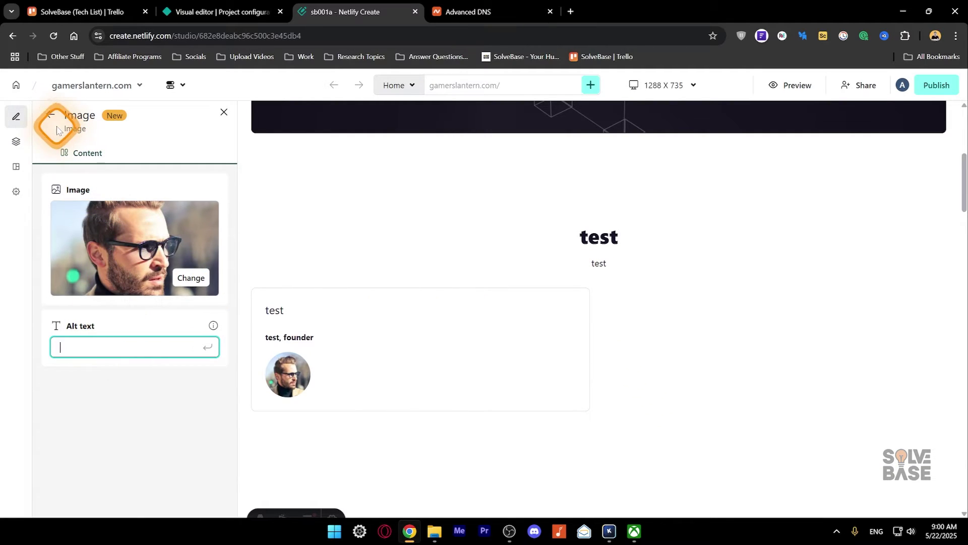
# Step: Return to the new Testimonials section's content and add a second, empty testimonial item
pyautogui.click(50, 114)
pyautogui.click(50, 115)
pyautogui.click(675, 317)
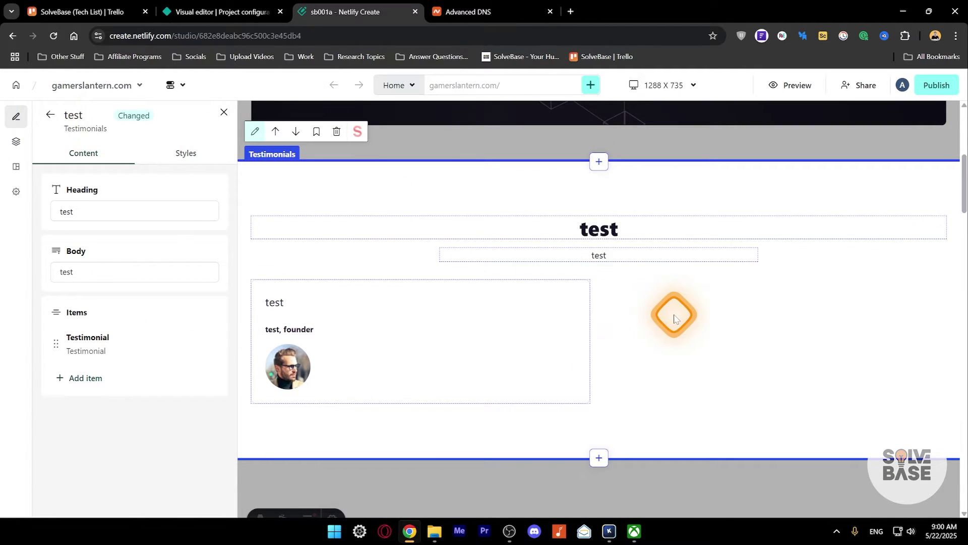
pyautogui.press('Escape')
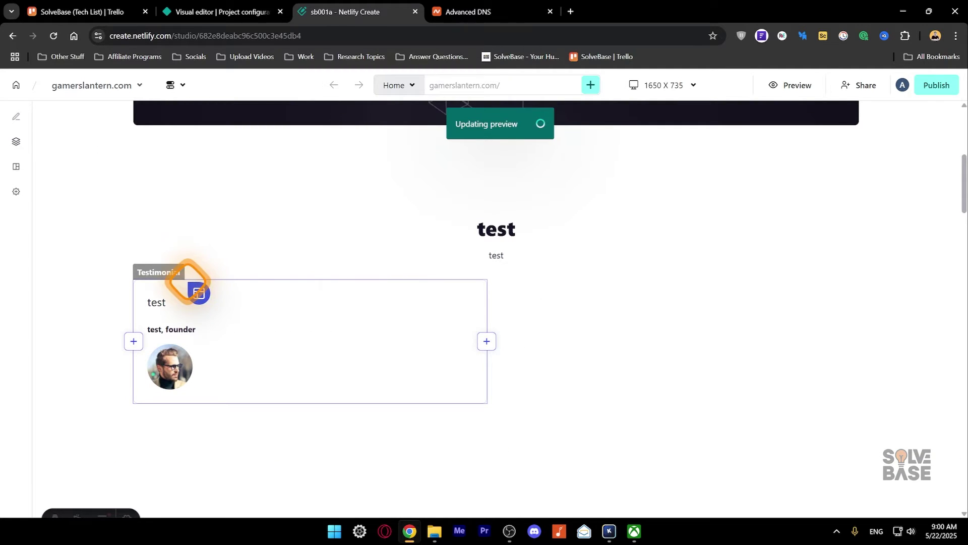
# Step: Save the first testimonial card as a preset named "p1" in a new category called "testimonial"
pyautogui.click(157, 281)
pyautogui.click(140, 286)
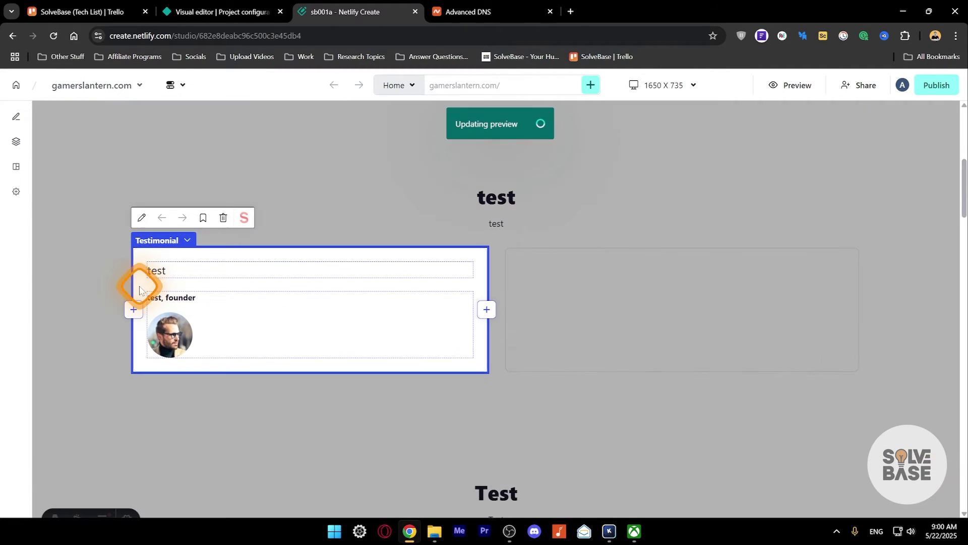
pyautogui.click(162, 251)
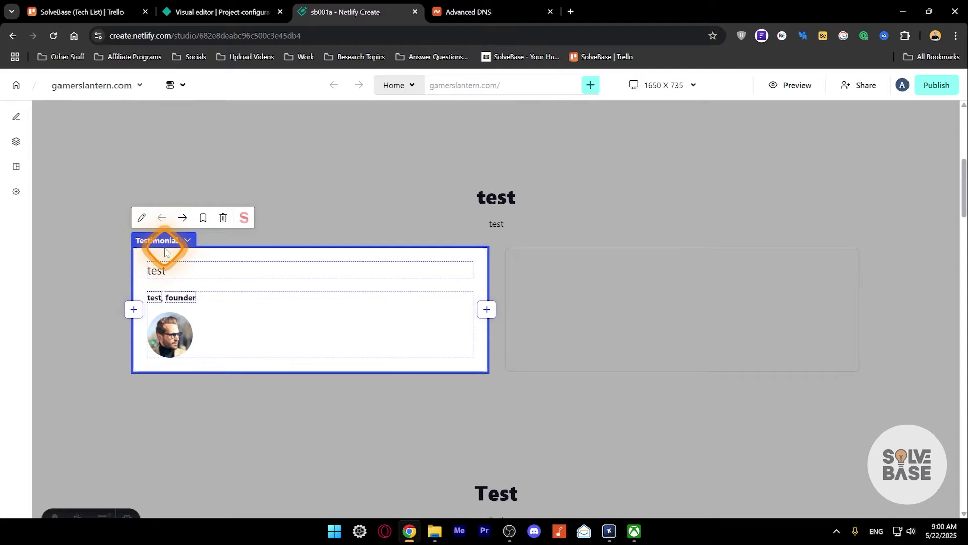
pyautogui.click(204, 220)
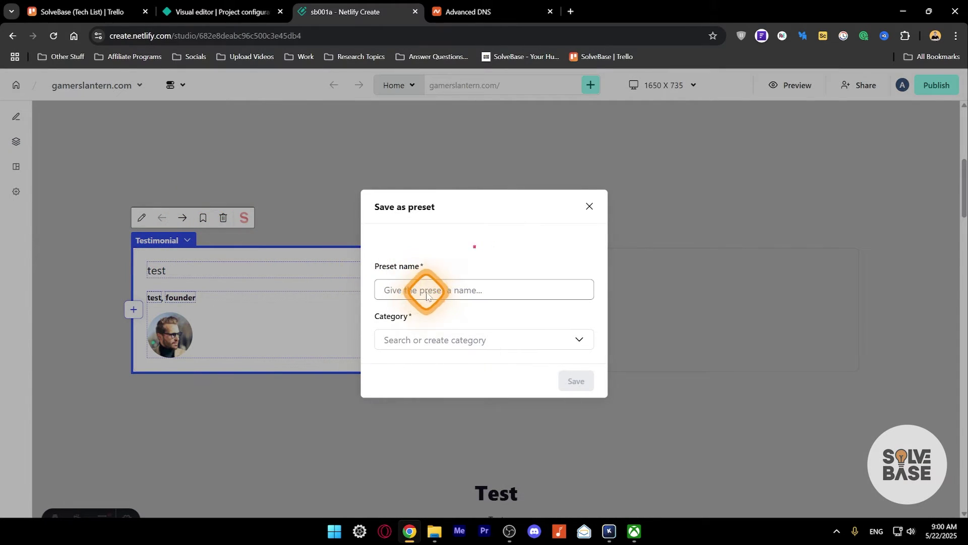
pyautogui.click(407, 329)
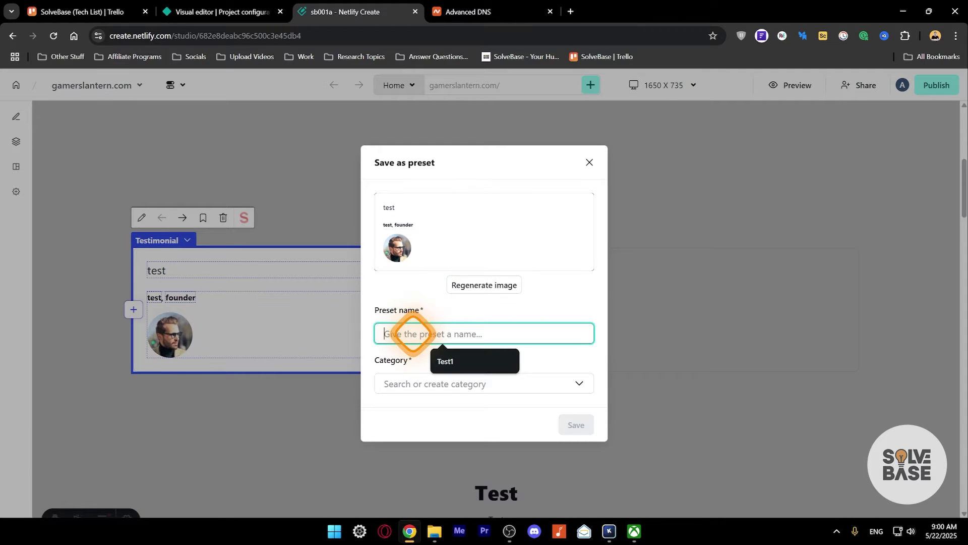
pyautogui.write('p1')
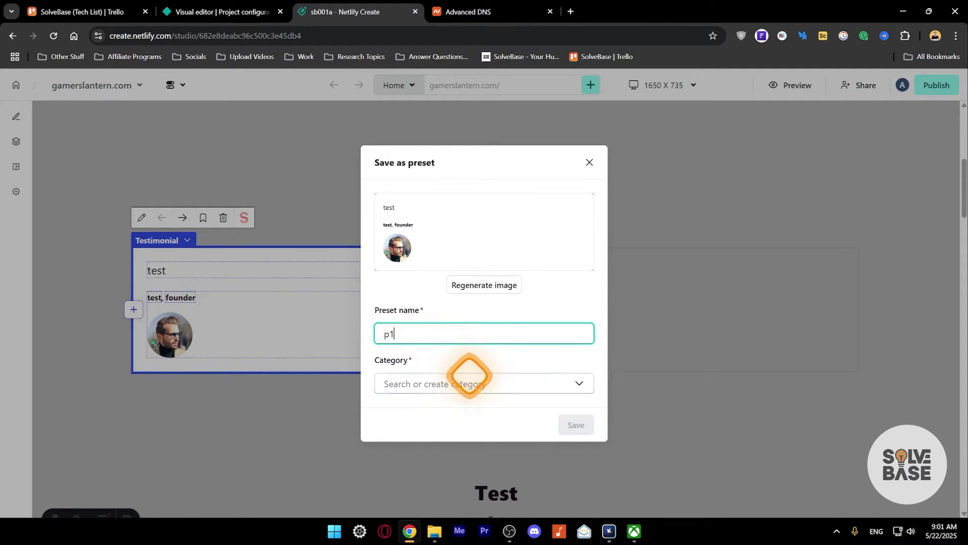
pyautogui.click(469, 379)
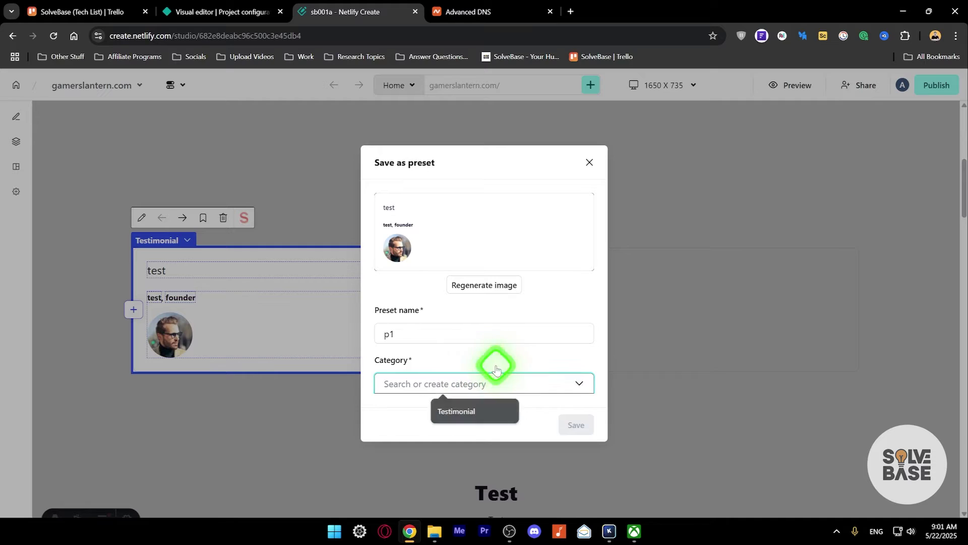
pyautogui.click(440, 387)
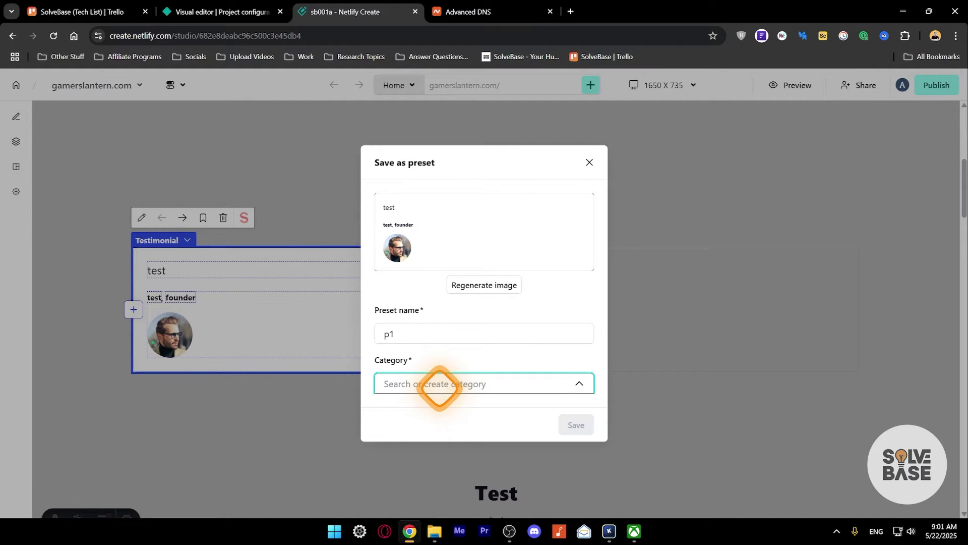
pyautogui.write('testimonial')
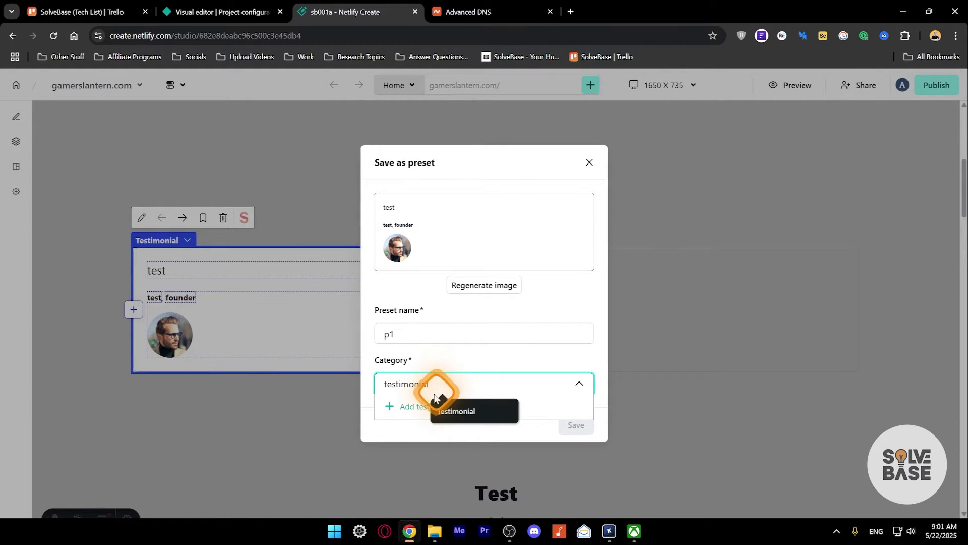
pyautogui.click(402, 409)
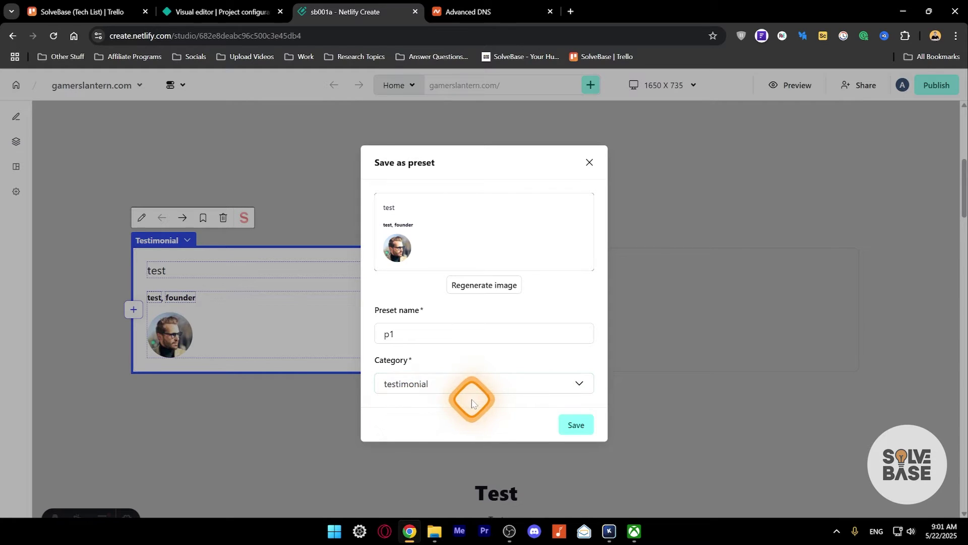
pyautogui.click(585, 424)
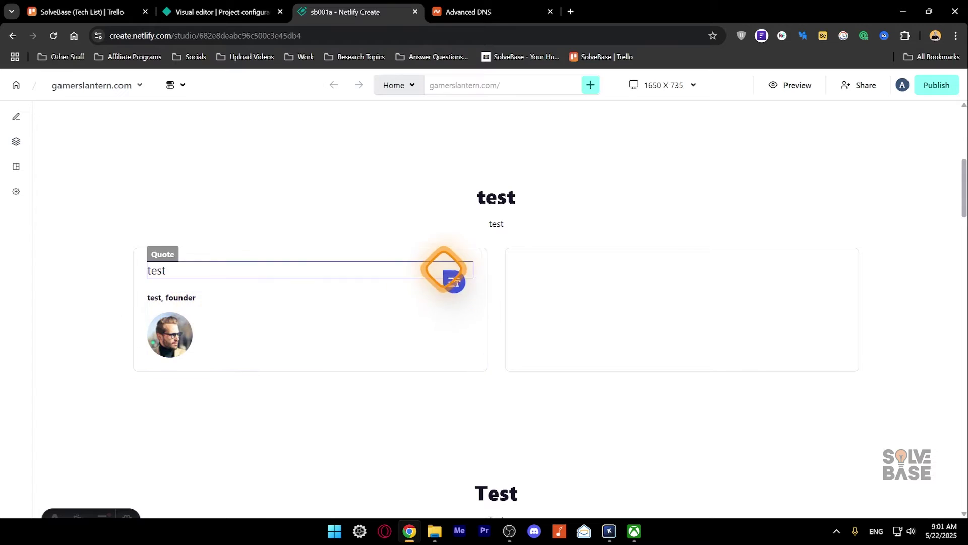
# Step: Review the Home page's section list and reopen the first Testimonials section's content
pyautogui.click(269, 156)
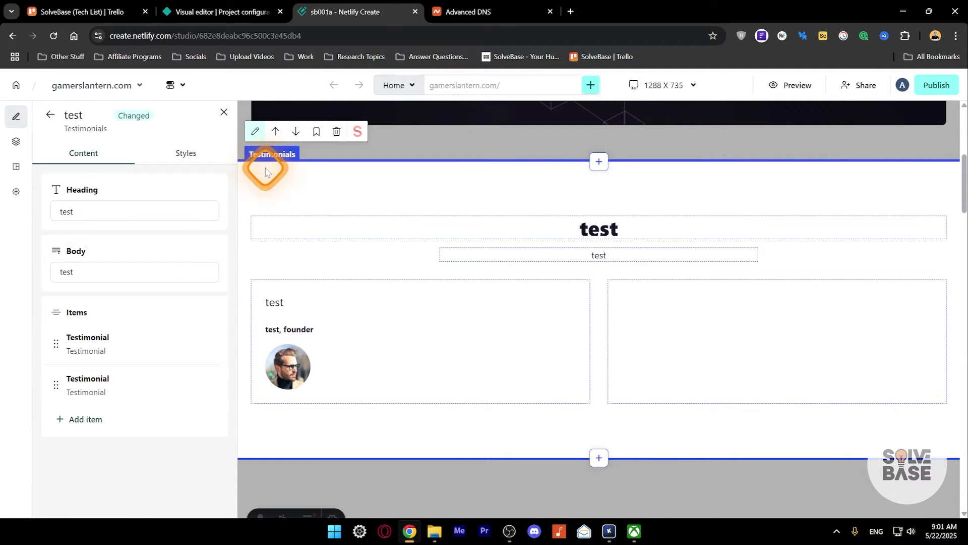
pyautogui.click(50, 115)
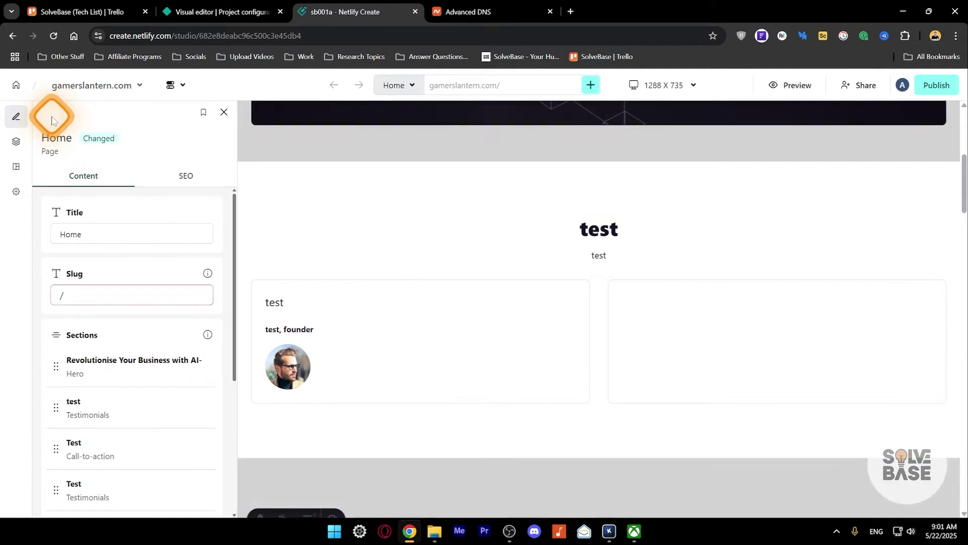
pyautogui.scroll(-1, 111, 292)
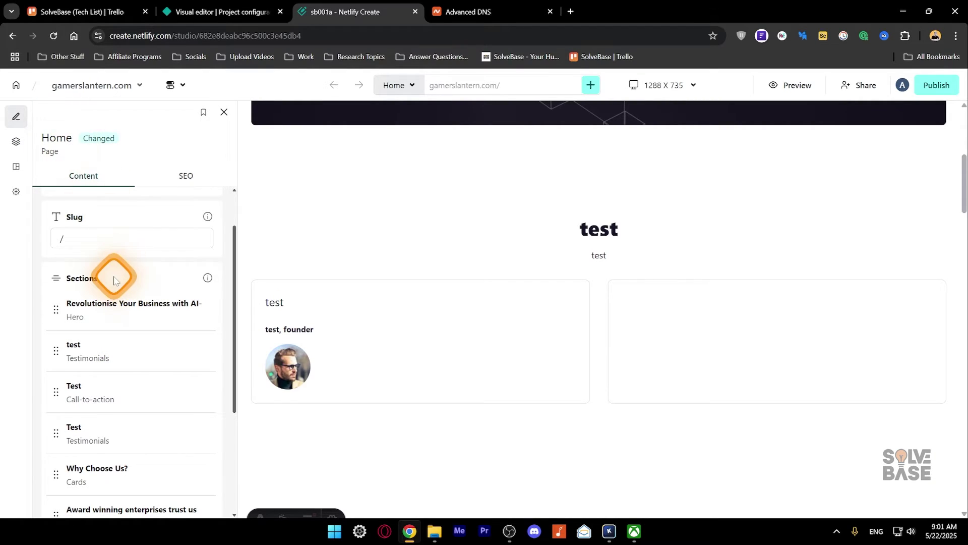
pyautogui.scroll(-1, 106, 290)
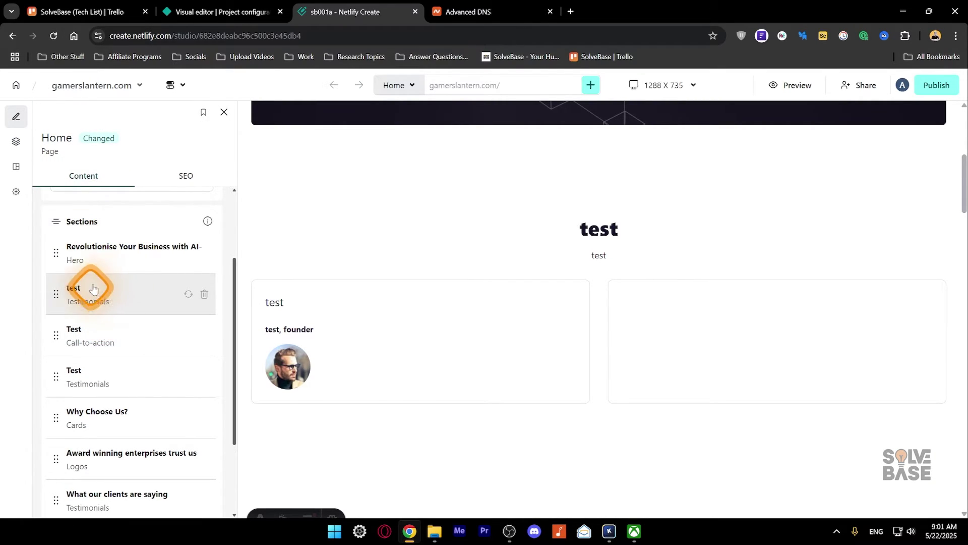
pyautogui.click(101, 290)
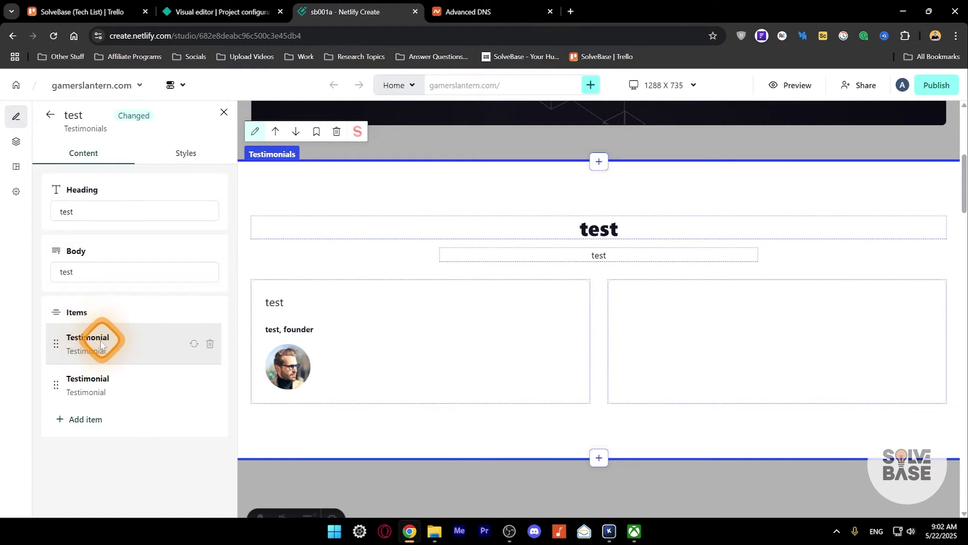
# Step: Check the second testimonial item's empty content and delete that item from the Testimonials section
pyautogui.click(92, 383)
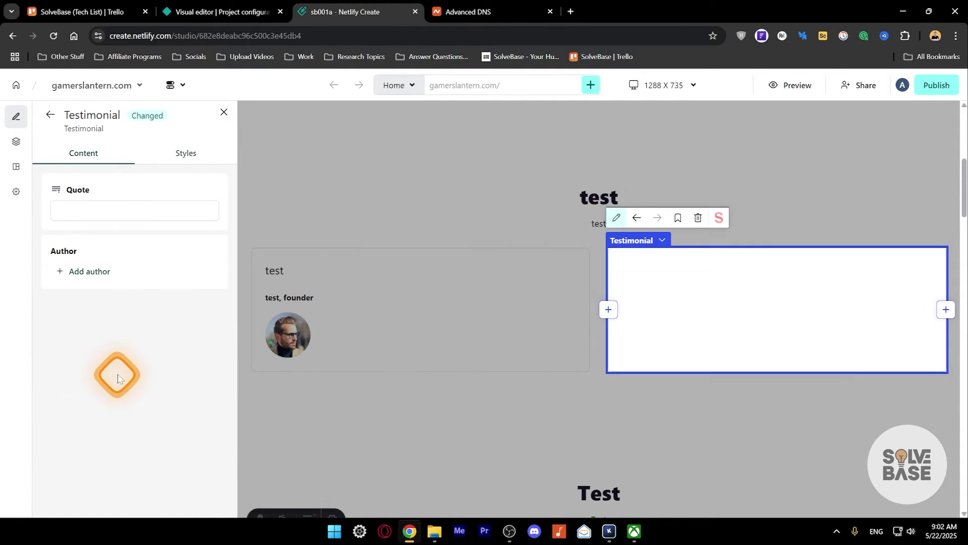
pyautogui.click(53, 114)
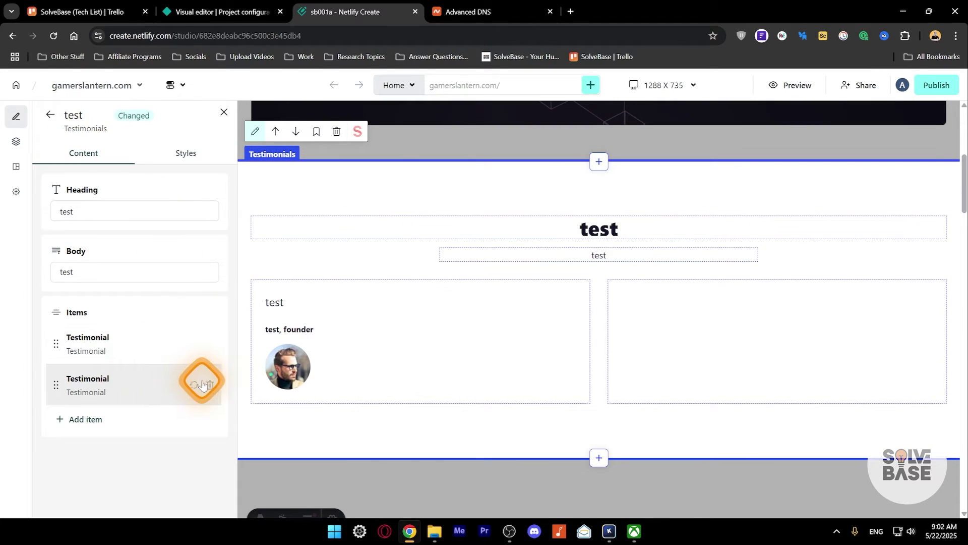
pyautogui.click(209, 386)
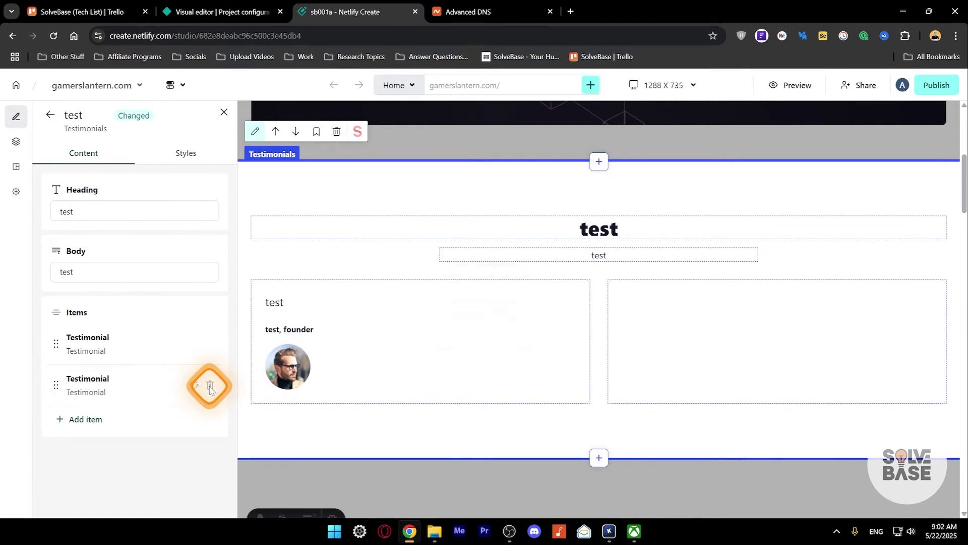
pyautogui.click(522, 346)
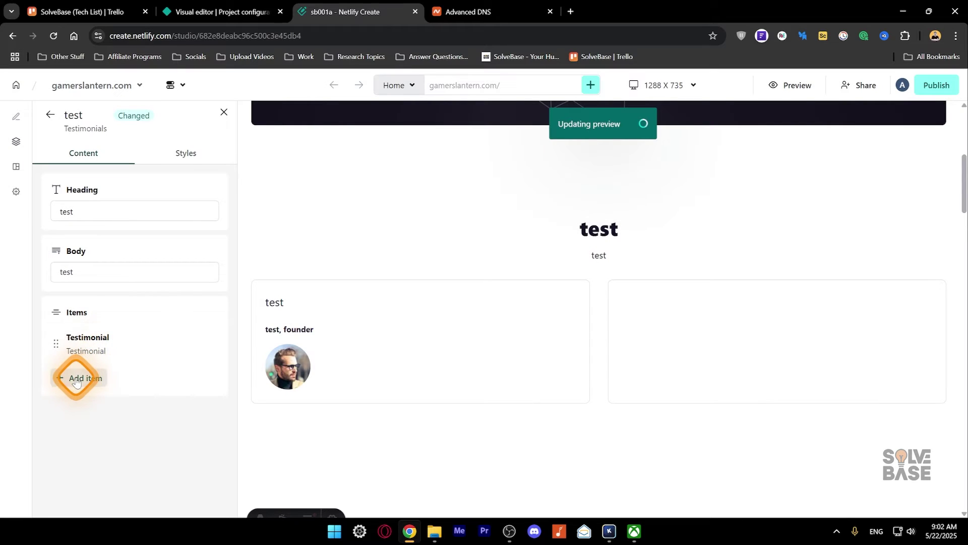
# Step: Add a second testimonial item from the saved "p1" preset, open its content and move it ahead of the first card
pyautogui.click(76, 380)
pyautogui.moveTo(457, 179)
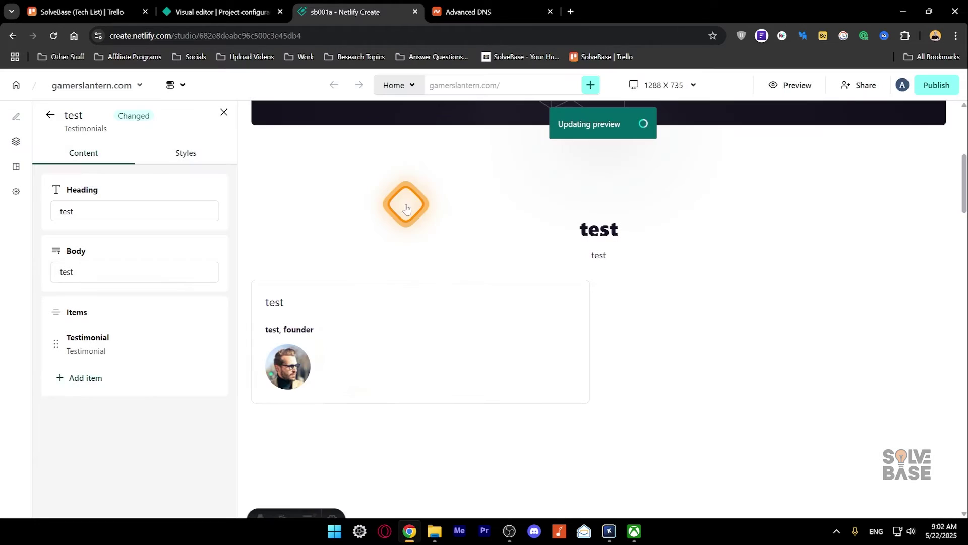
pyautogui.click(721, 335)
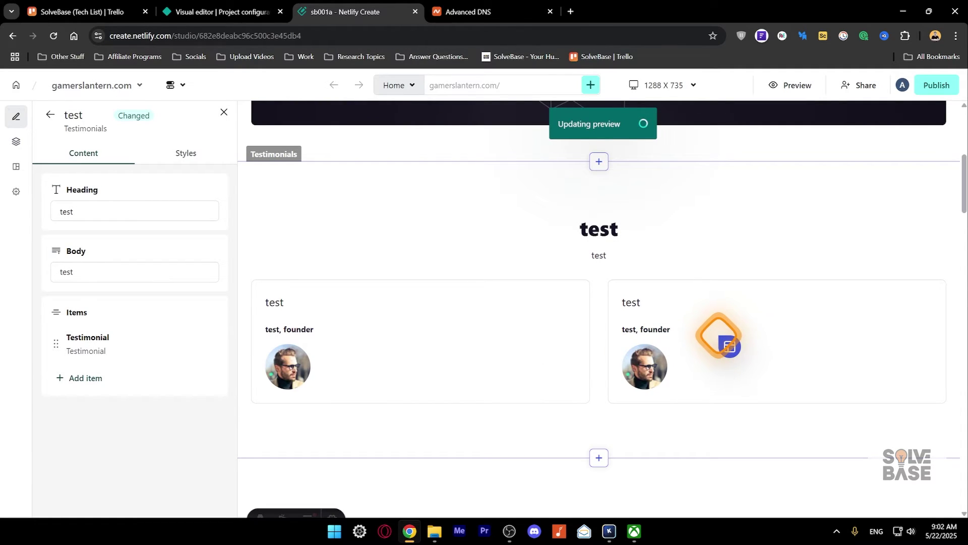
pyautogui.click(101, 377)
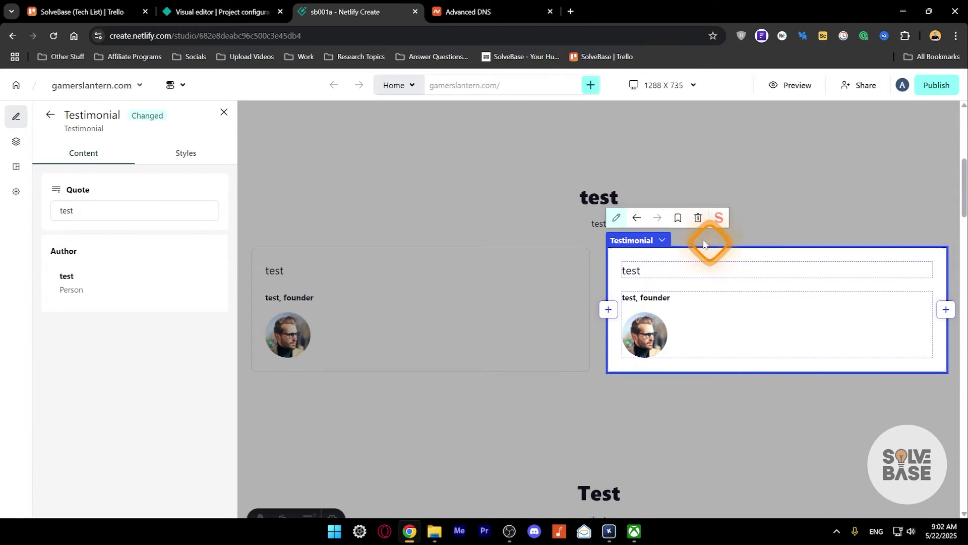
pyautogui.click(638, 219)
# Step: Replace the Unilever logo image in the "Award winning enterprises trust us" section with avatar.jpg
pyautogui.scroll(5, 650, 227)
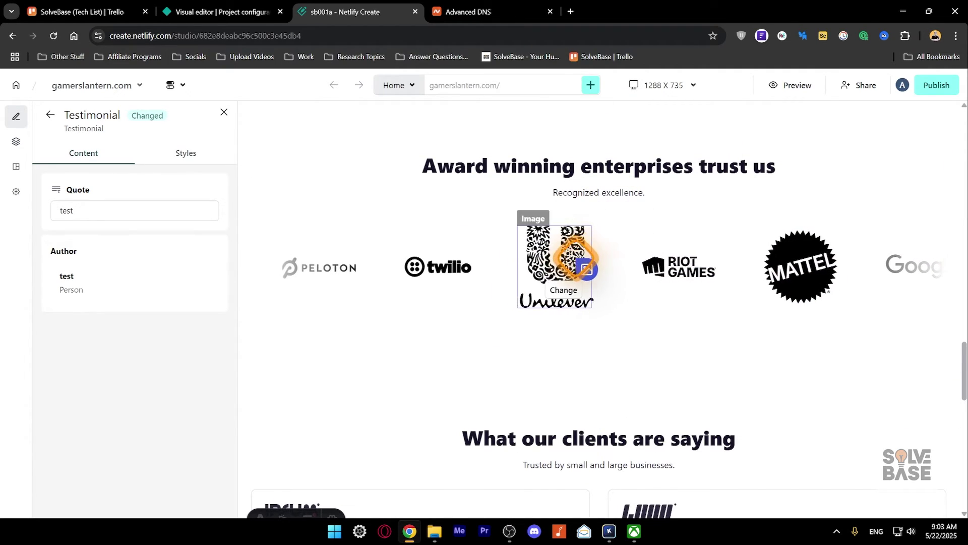
pyautogui.click(575, 257)
pyautogui.click(572, 334)
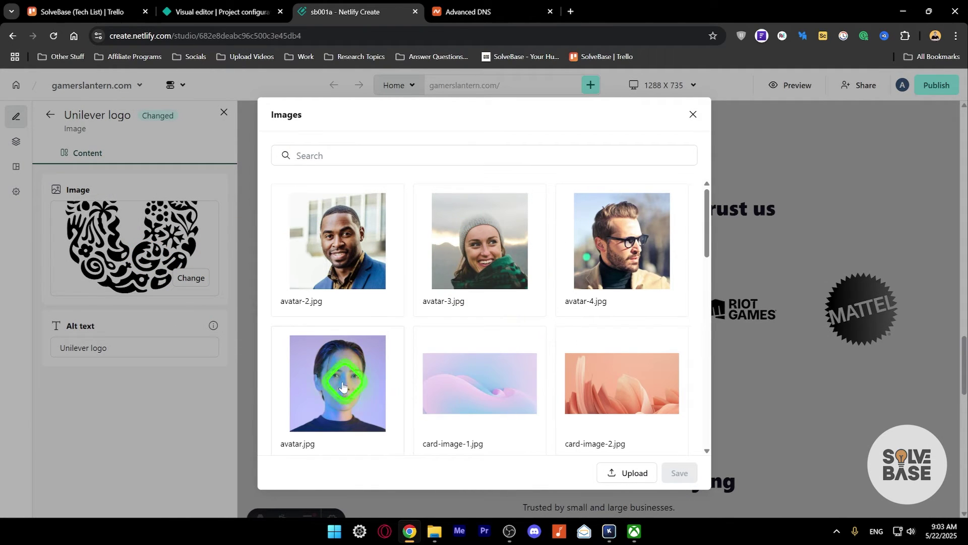
pyautogui.click(348, 398)
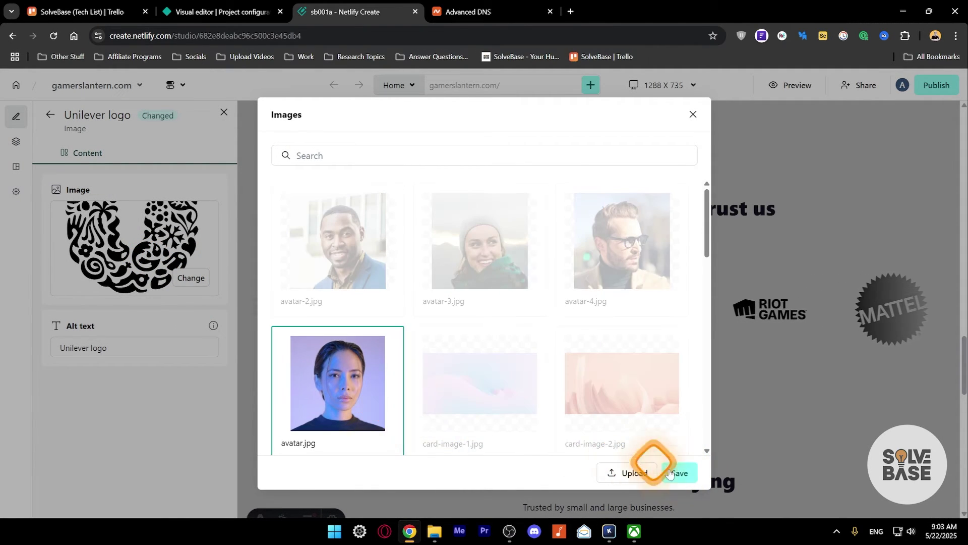
pyautogui.click(679, 472)
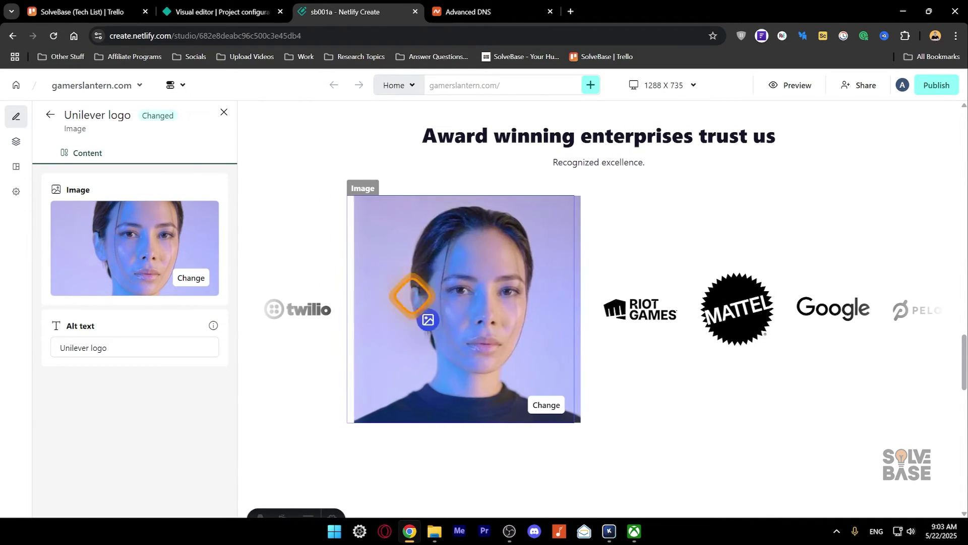
# Step: Change the Unilever logo item's image to the slanted-letter Ipsum logo and go back to the Logos section's content
pyautogui.click(207, 283)
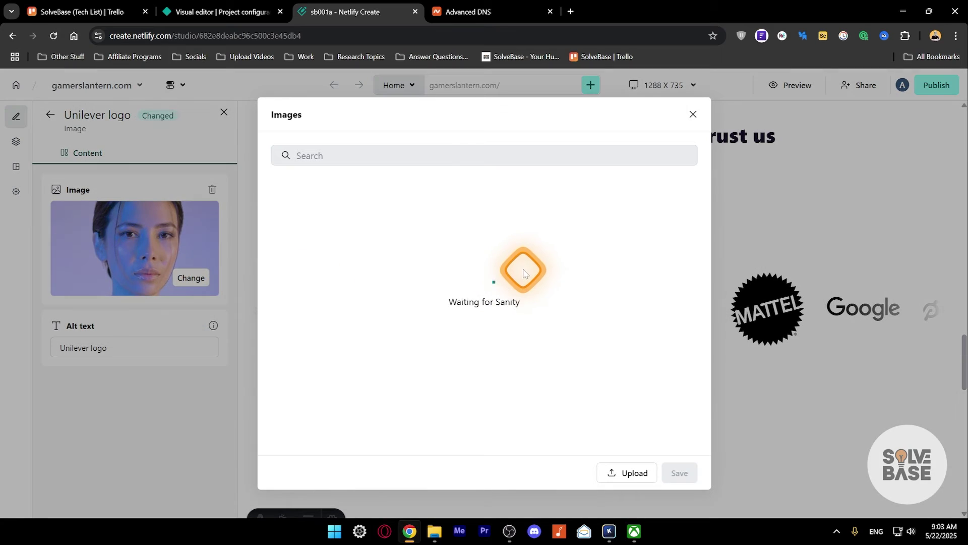
pyautogui.click(363, 231)
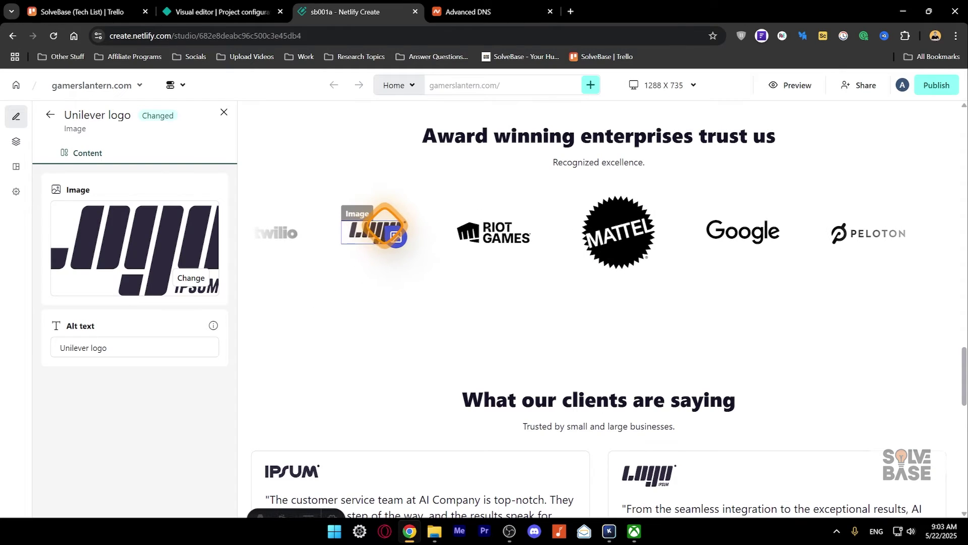
pyautogui.scroll(-1, 362, 231)
pyautogui.click(63, 118)
pyautogui.click(50, 114)
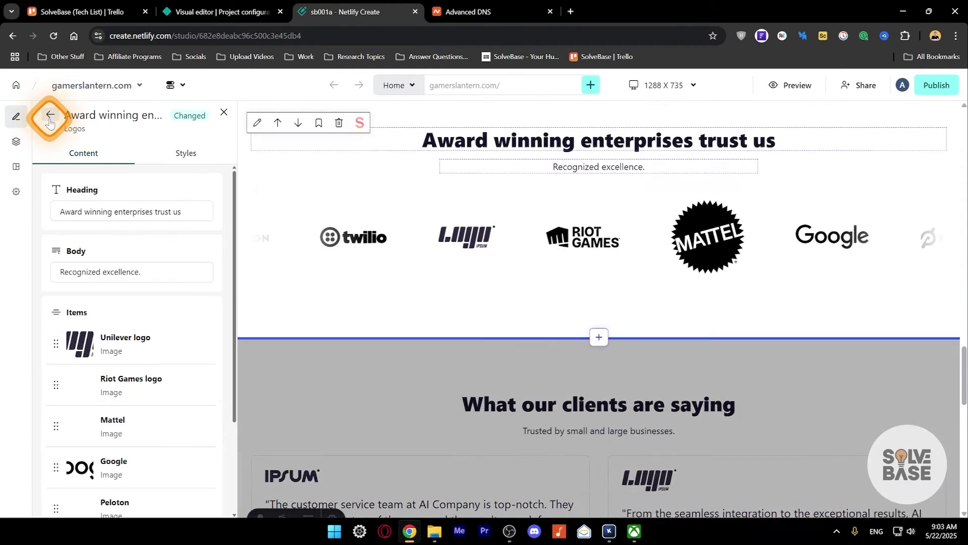
# Step: Create a new page in the content editor with the title "contact" and the slug "contact"
pyautogui.click(15, 146)
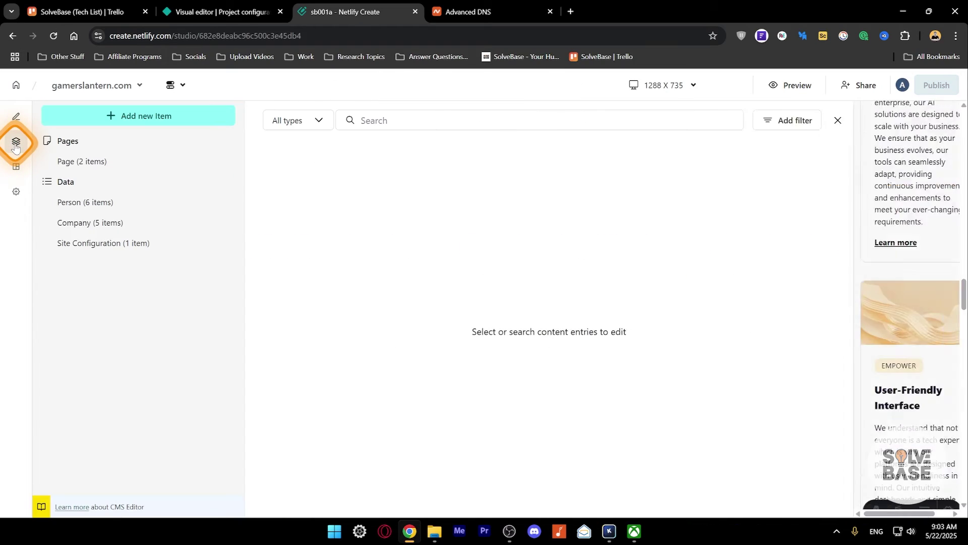
pyautogui.click(141, 125)
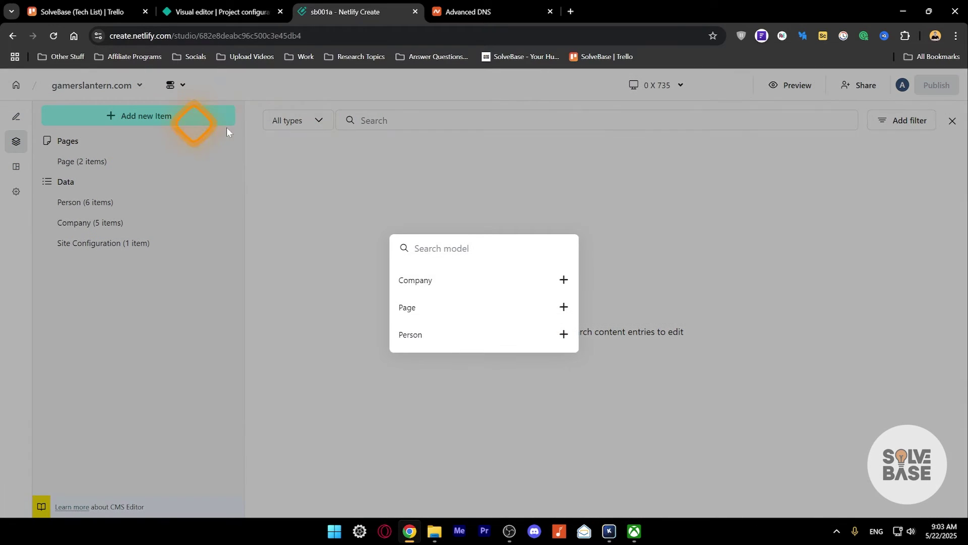
pyautogui.click(536, 307)
pyautogui.click(364, 251)
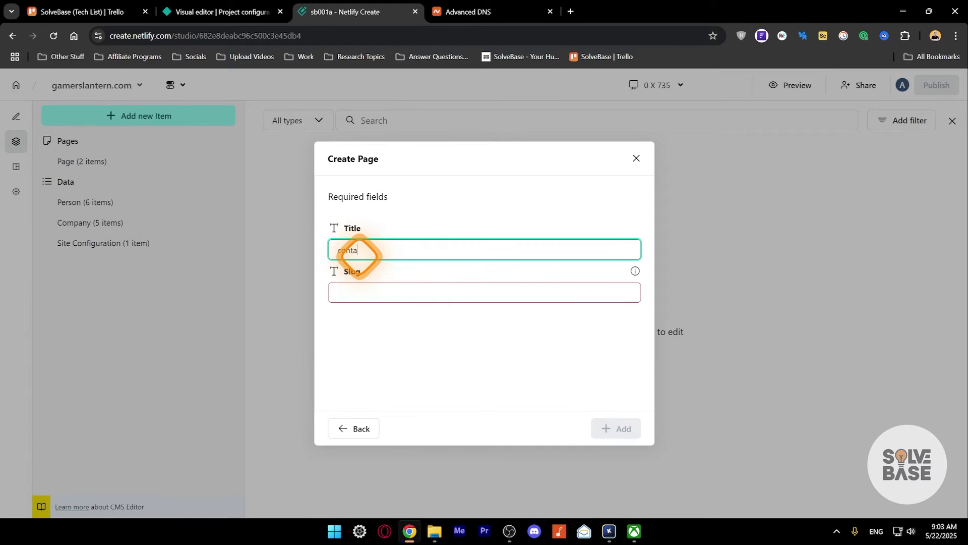
pyautogui.click(353, 291)
pyautogui.write('c')
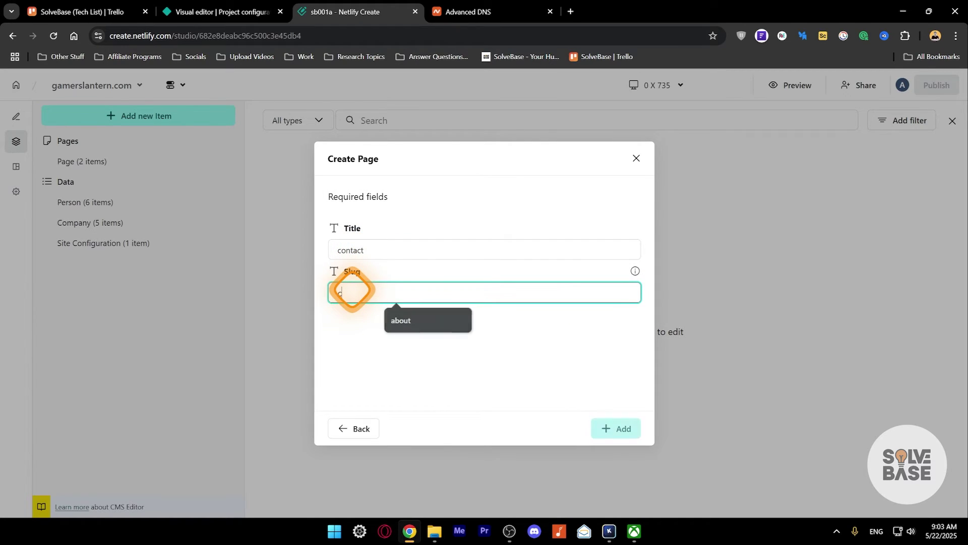
pyautogui.write('ontact')
pyautogui.click(620, 432)
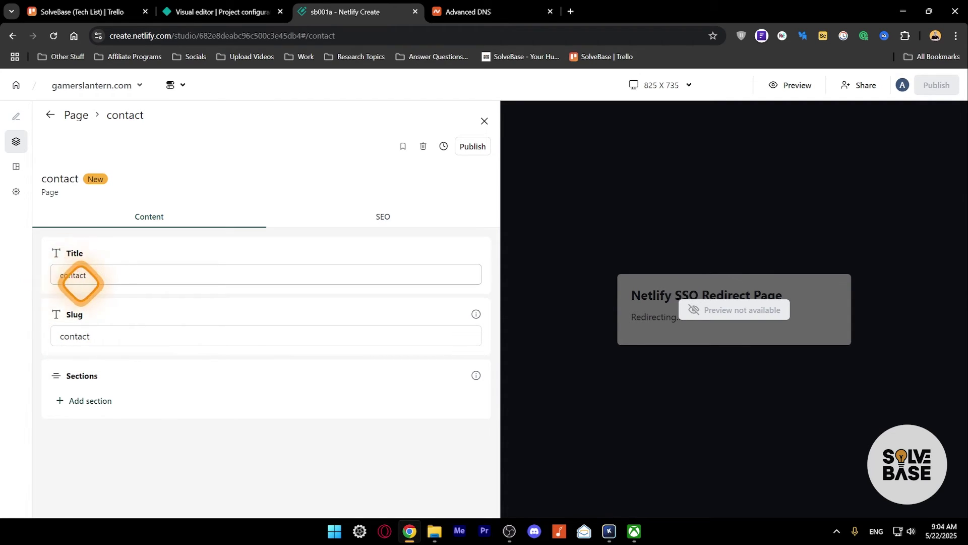
# Step: Examine the contact page's SEO title, title suffix, description and image settings, and reload the page preview
pyautogui.click(370, 217)
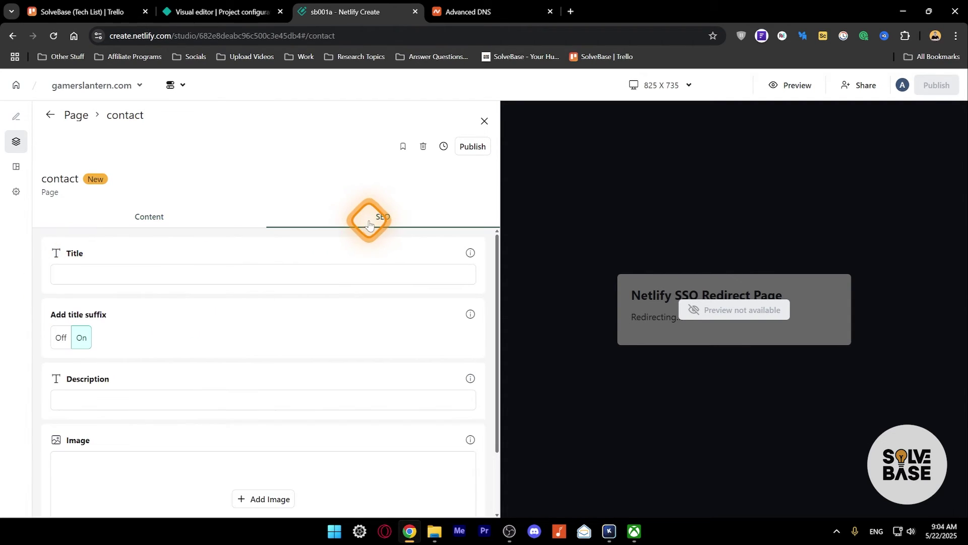
pyautogui.scroll(-2, 161, 300)
pyautogui.scroll(1, 162, 301)
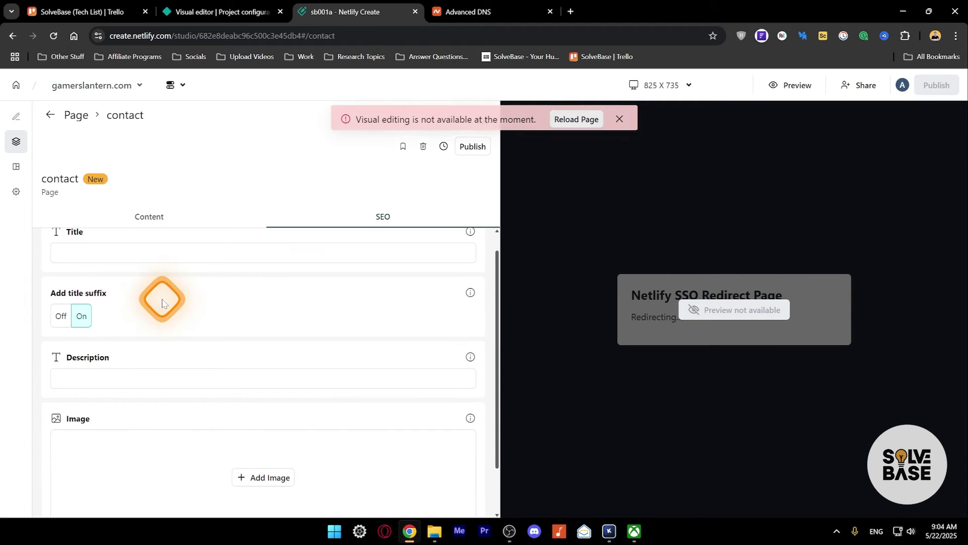
pyautogui.click(568, 119)
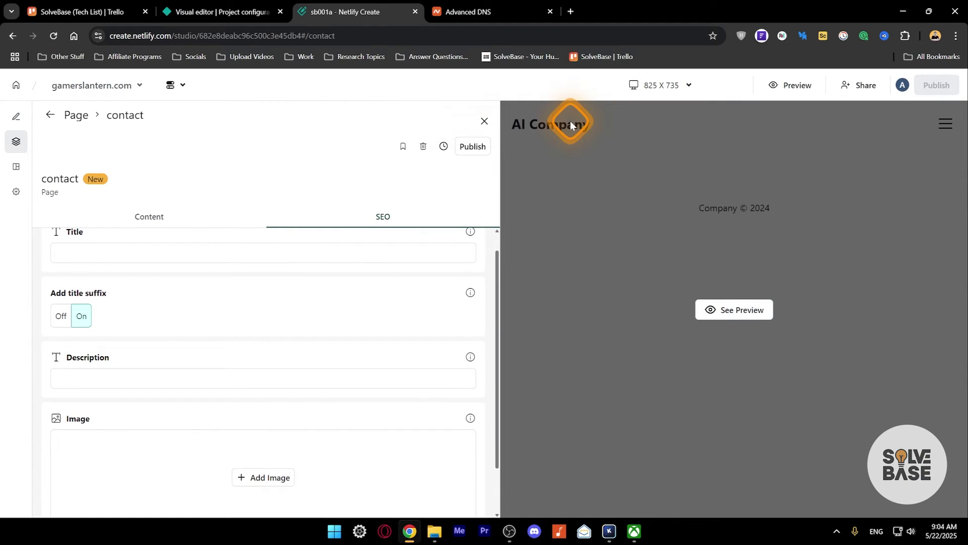
pyautogui.scroll(1, 66, 286)
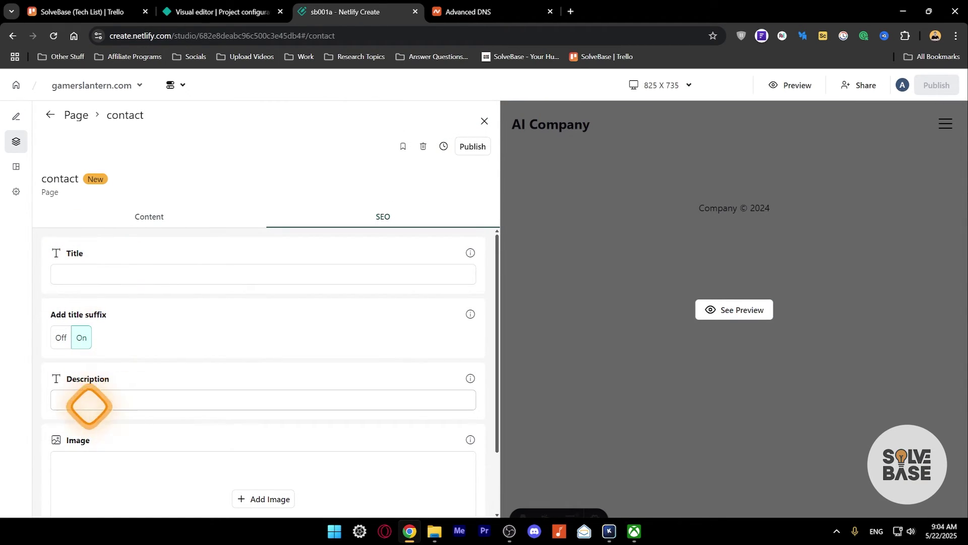
pyautogui.scroll(-1, 112, 379)
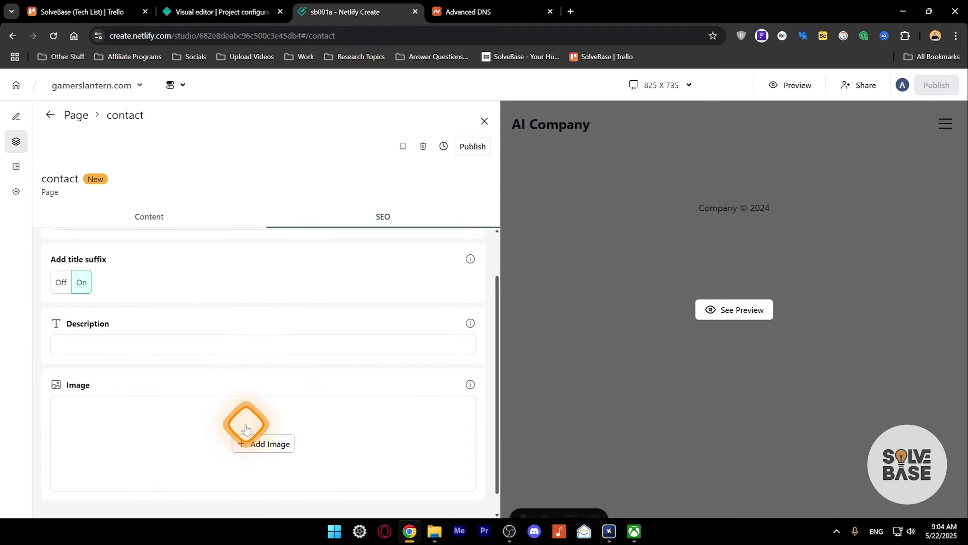
pyautogui.scroll(1, 244, 423)
# Step: Return to the contact page's content fields and show its preview
pyautogui.click(249, 225)
pyautogui.click(750, 278)
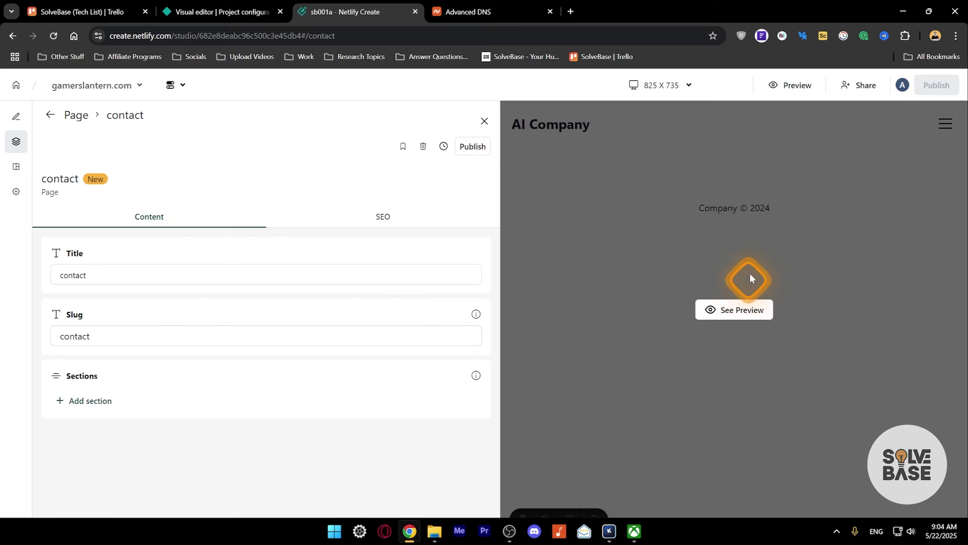
pyautogui.click(733, 315)
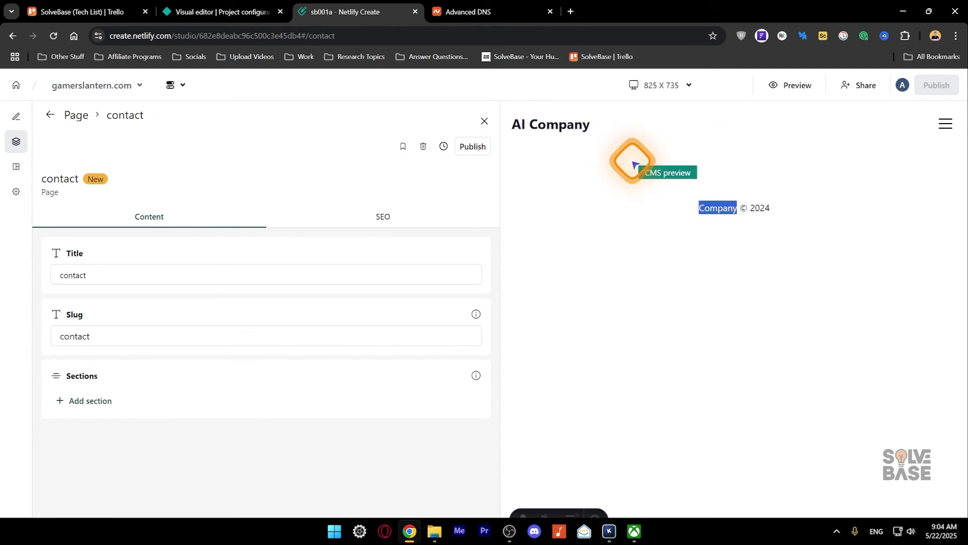
# Step: Switch the contact page to visual editing, add an empty Call-to-action section and open that section's content
pyautogui.click(485, 121)
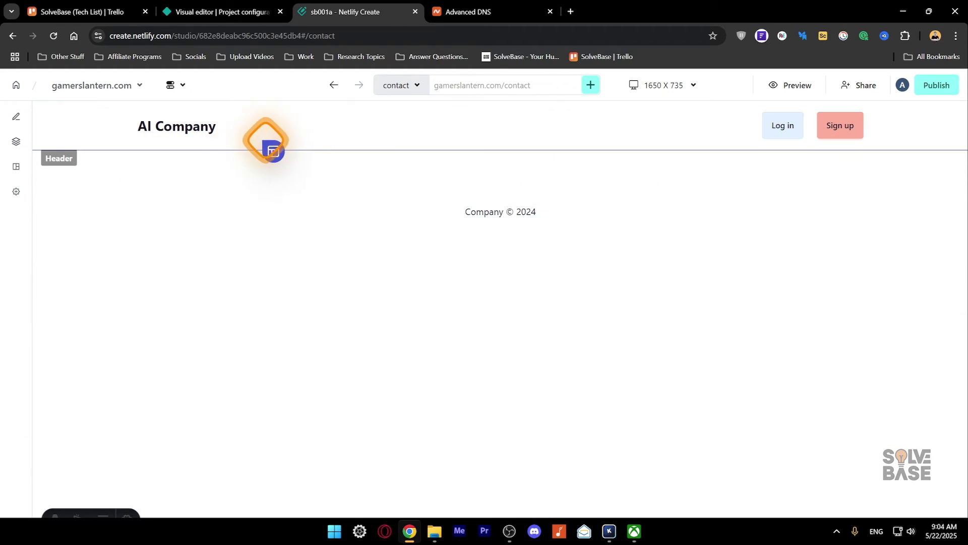
pyautogui.click(16, 117)
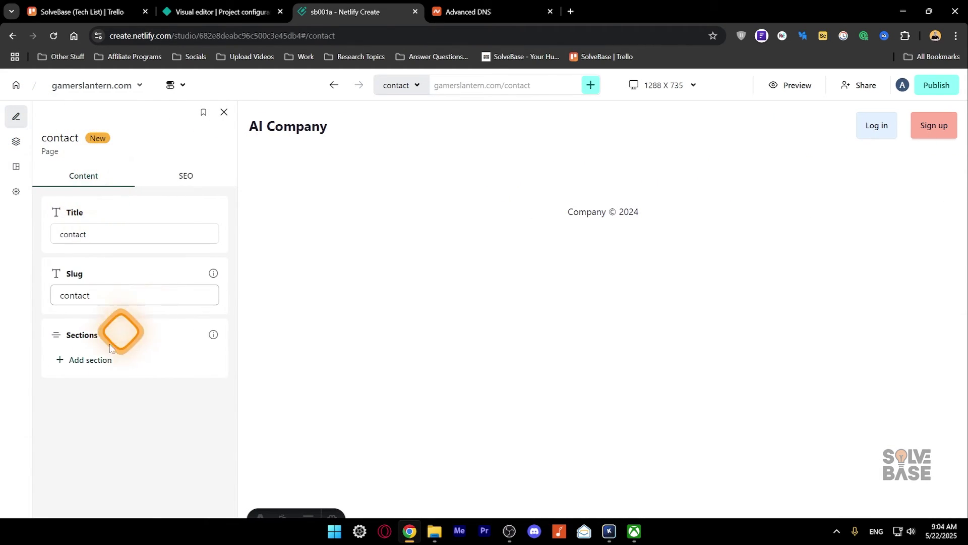
pyautogui.click(84, 365)
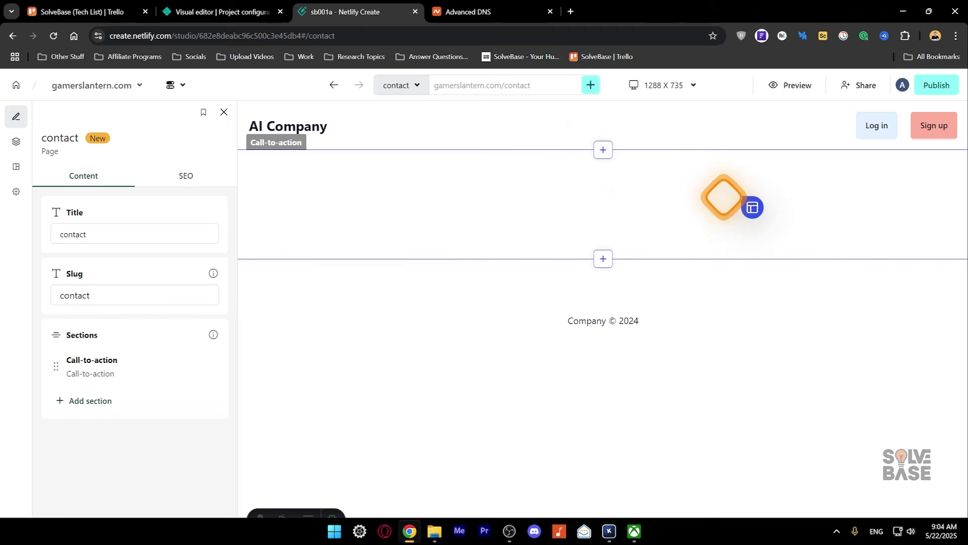
pyautogui.doubleClick(600, 195)
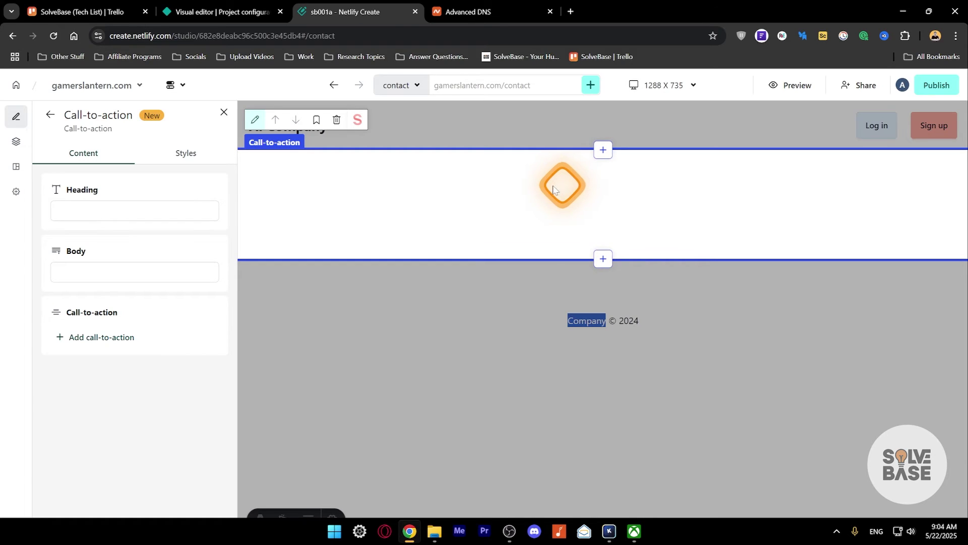
pyautogui.click(101, 343)
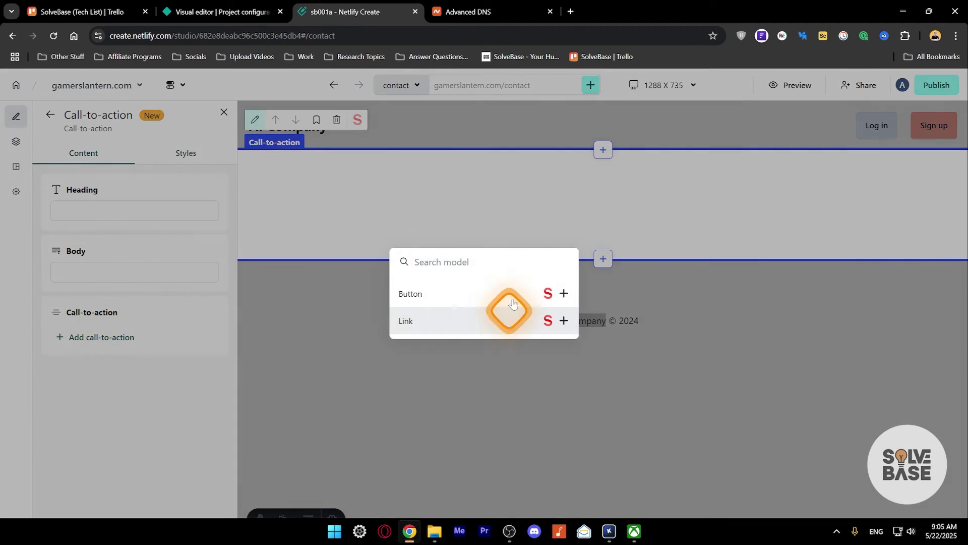
pyautogui.click(475, 292)
pyautogui.press('Escape')
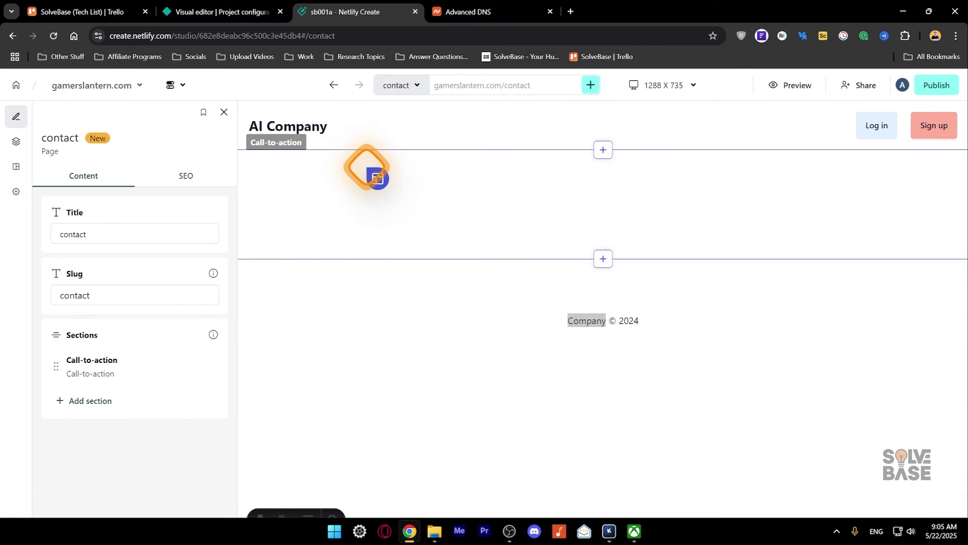
# Step: Switch from the contact page to About and on to Home, and view the saved testimonial component preset
pyautogui.click(399, 87)
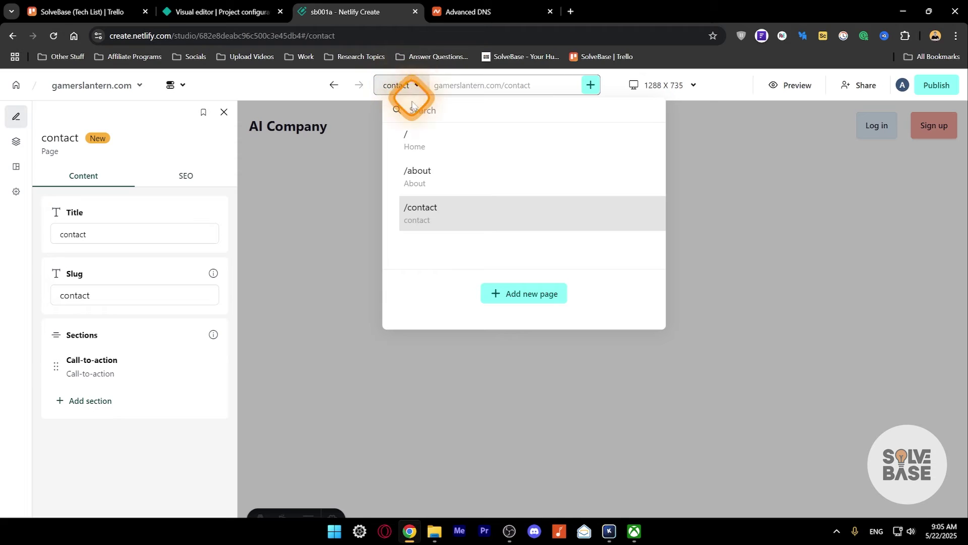
pyautogui.click(423, 173)
pyautogui.click(410, 89)
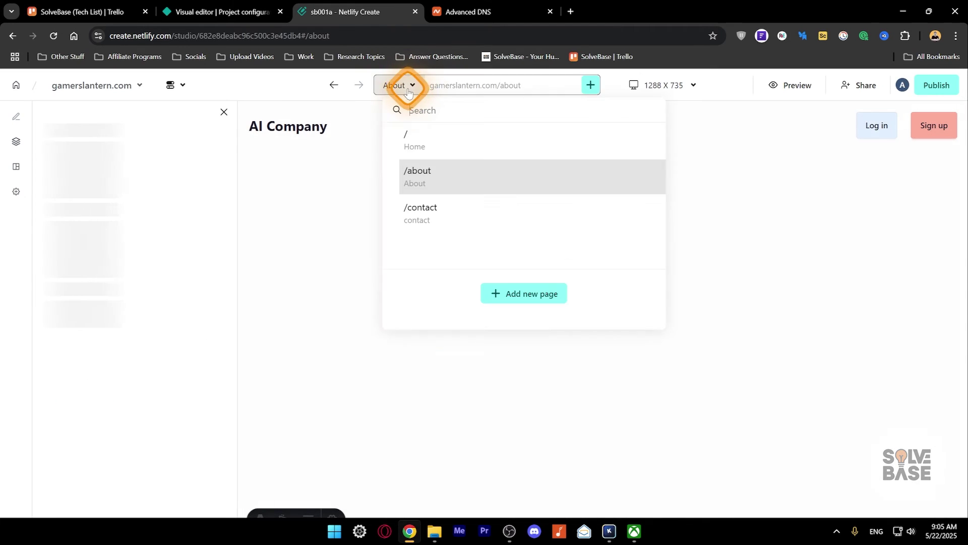
pyautogui.click(417, 142)
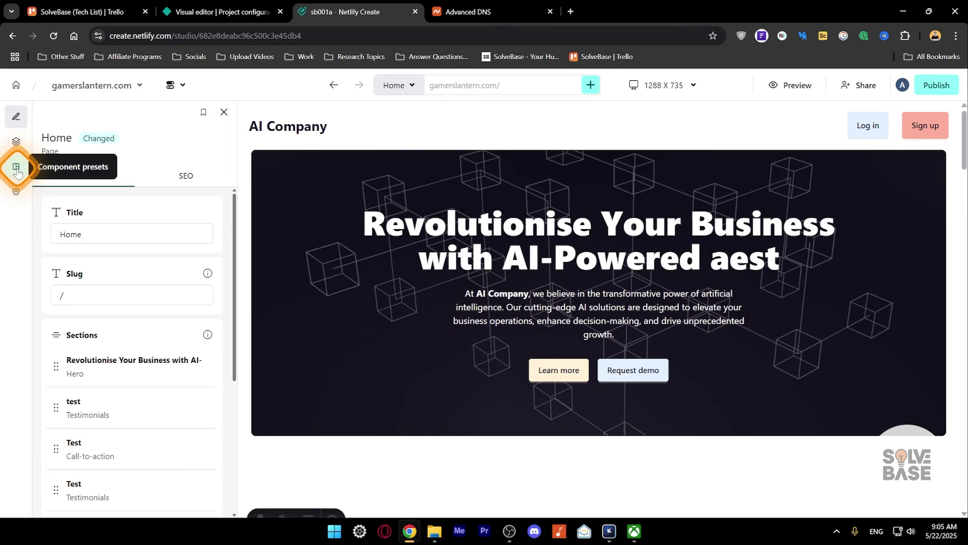
pyautogui.click(17, 169)
pyautogui.click(103, 184)
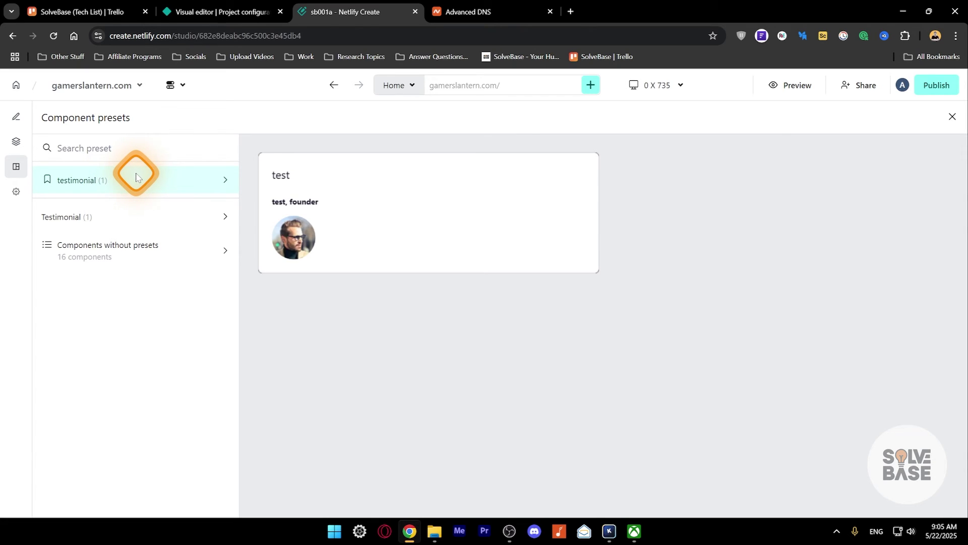
# Step: Examine the project switcher, the production deploys and visual editor settings links, and the list of site pages
pyautogui.click(104, 85)
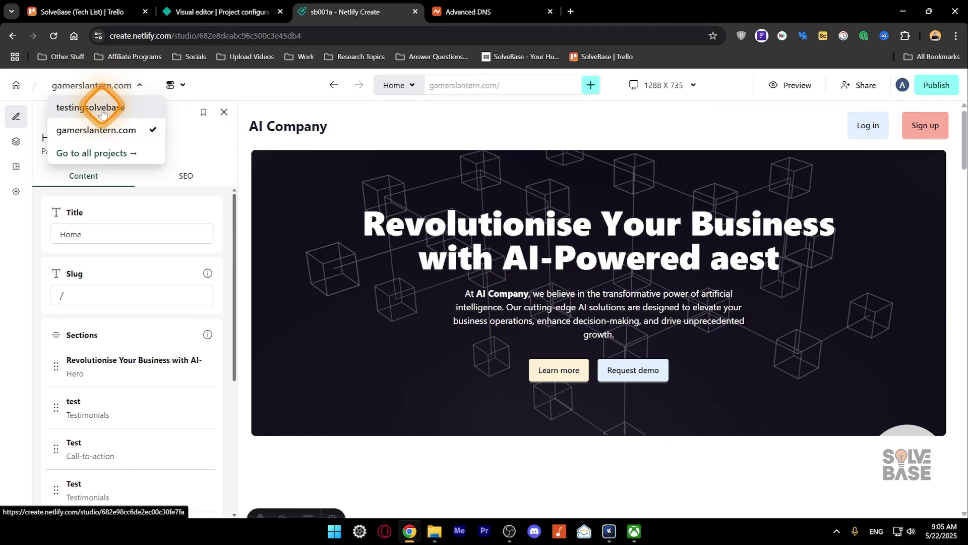
pyautogui.click(16, 87)
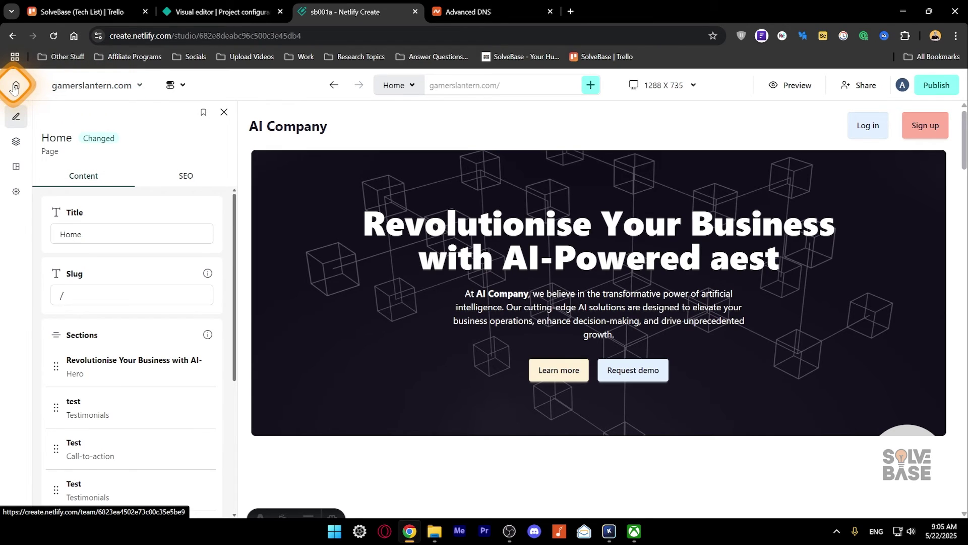
pyautogui.click(178, 86)
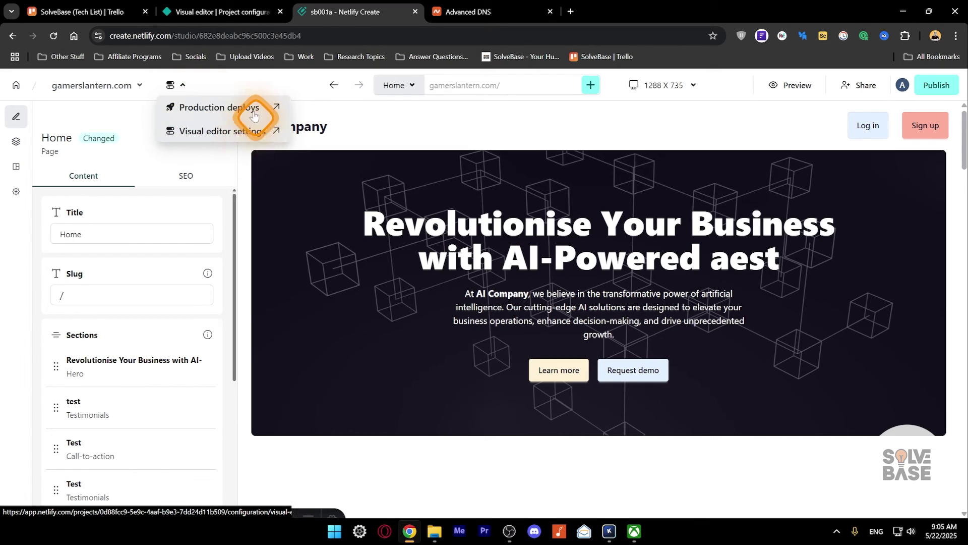
pyautogui.click(296, 90)
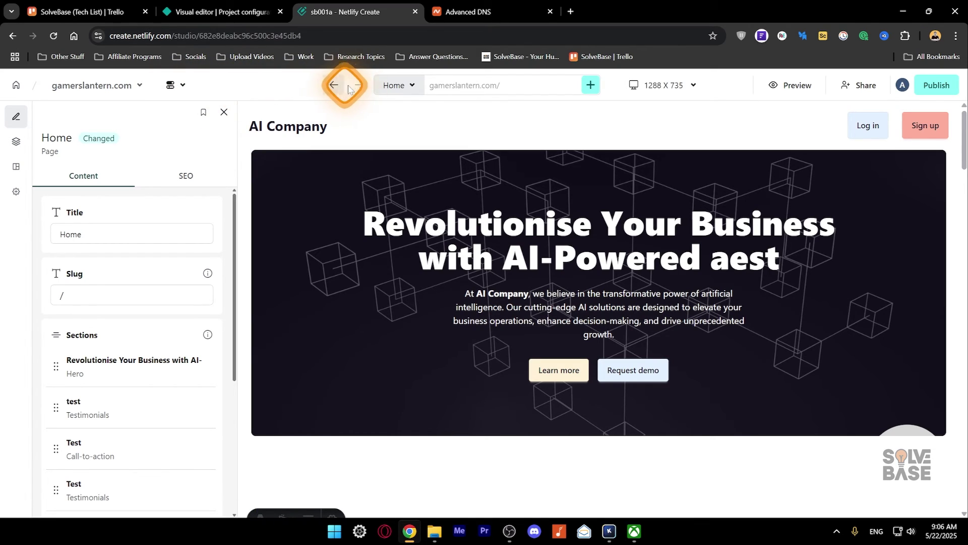
pyautogui.click(395, 85)
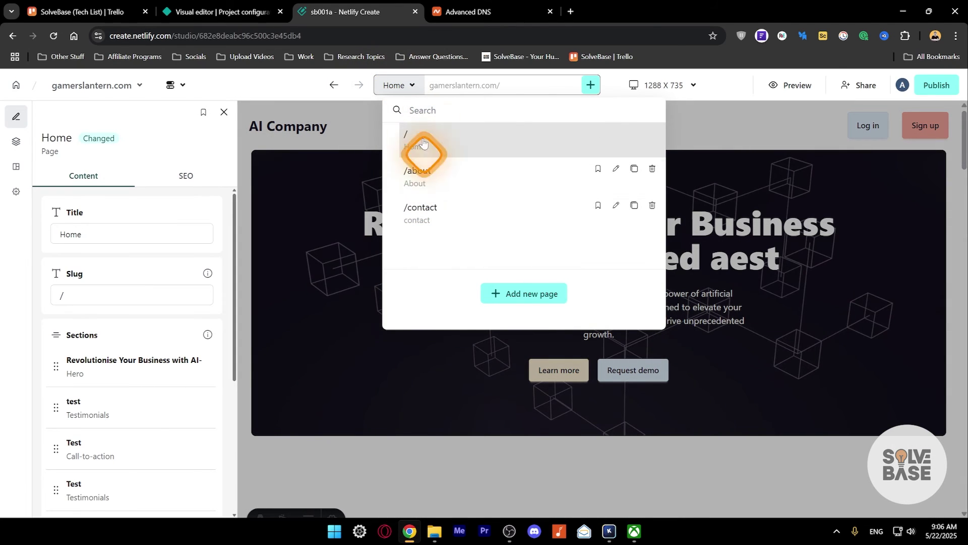
pyautogui.click(612, 87)
pyautogui.click(398, 83)
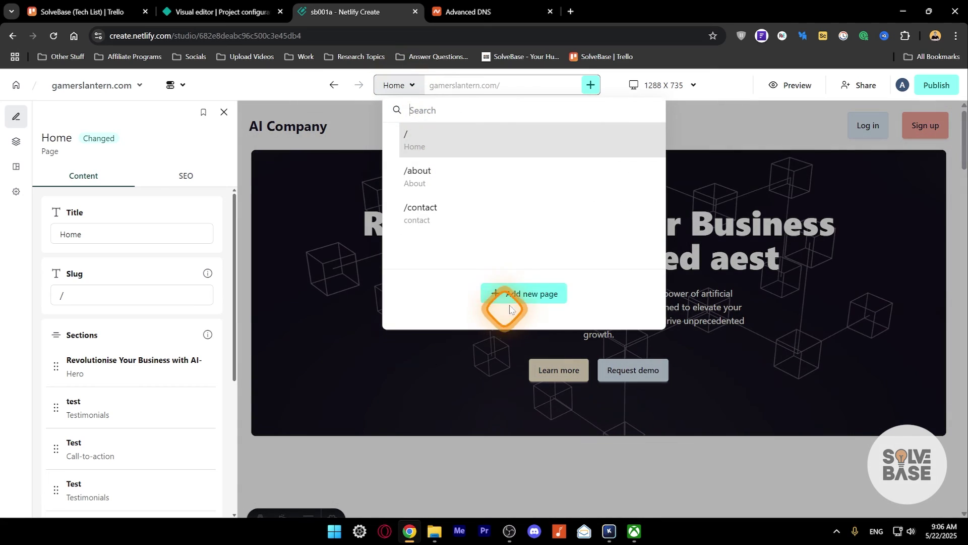
pyautogui.click(621, 80)
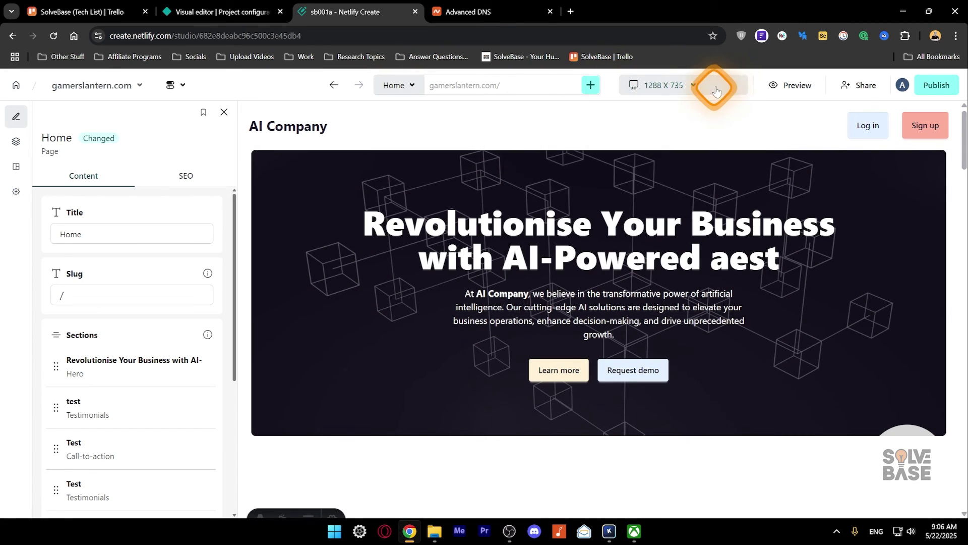
# Step: Preview the Home page at tablet, large mobile, small mobile and actual screen sizes, and return to editing
pyautogui.click(785, 83)
pyautogui.click(449, 84)
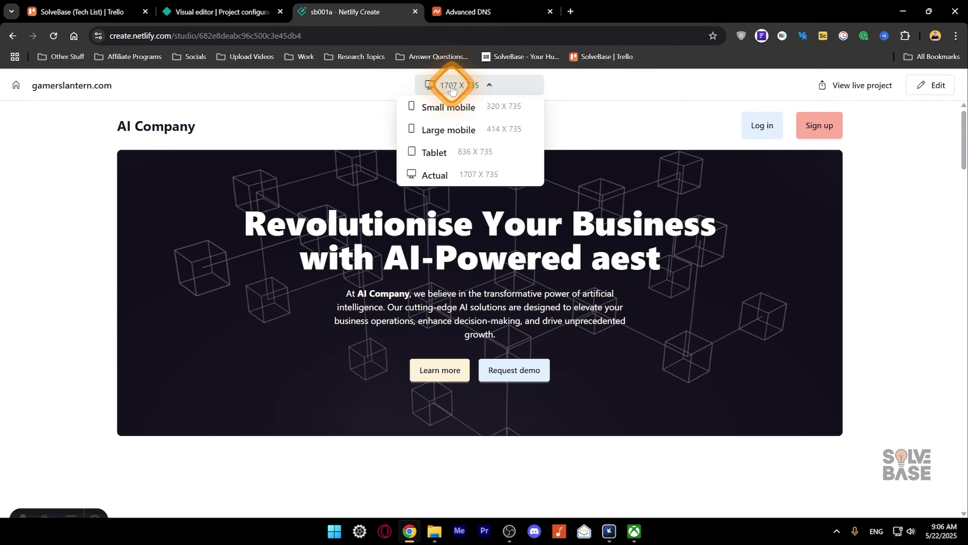
pyautogui.click(446, 175)
pyautogui.click(444, 152)
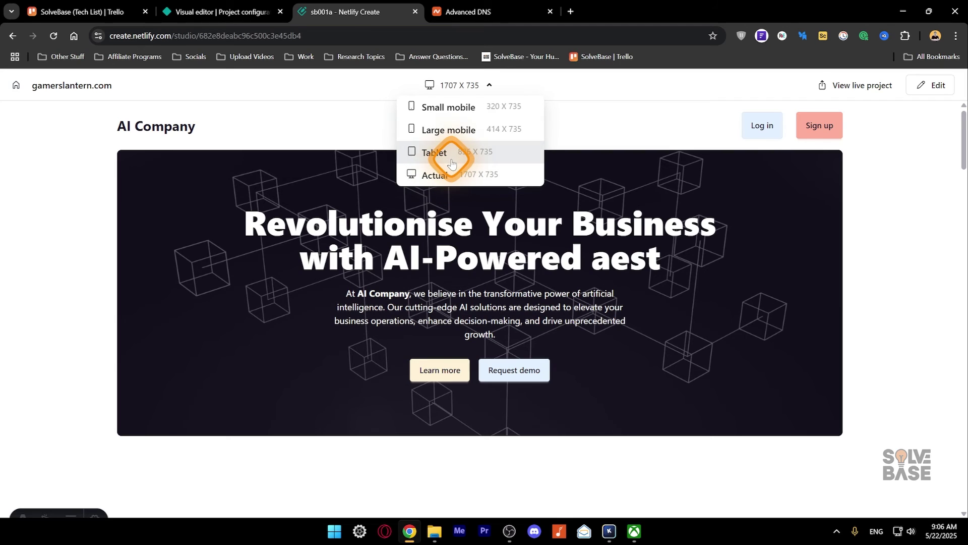
pyautogui.click(454, 84)
pyautogui.click(455, 172)
pyautogui.click(454, 85)
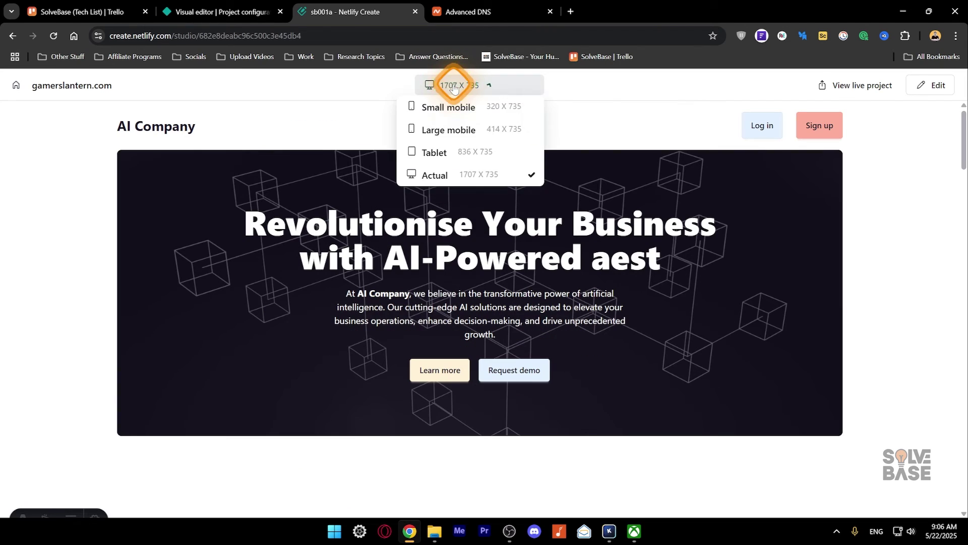
pyautogui.click(455, 134)
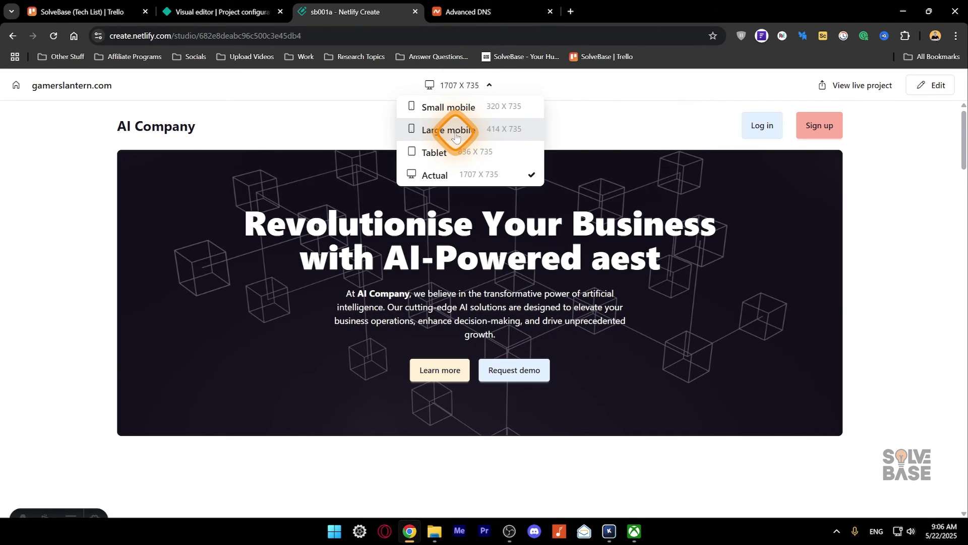
pyautogui.click(460, 86)
pyautogui.click(472, 105)
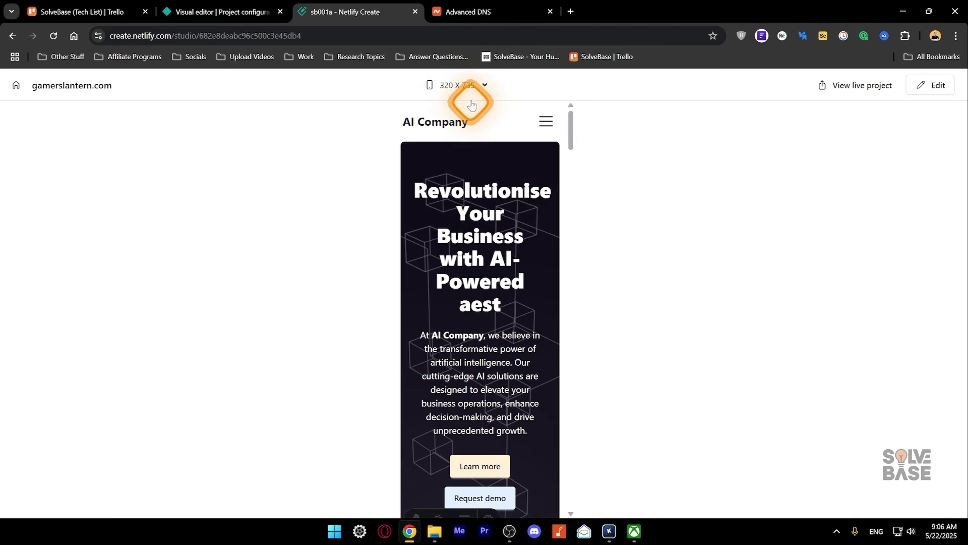
pyautogui.click(459, 85)
pyautogui.click(444, 170)
pyautogui.click(917, 95)
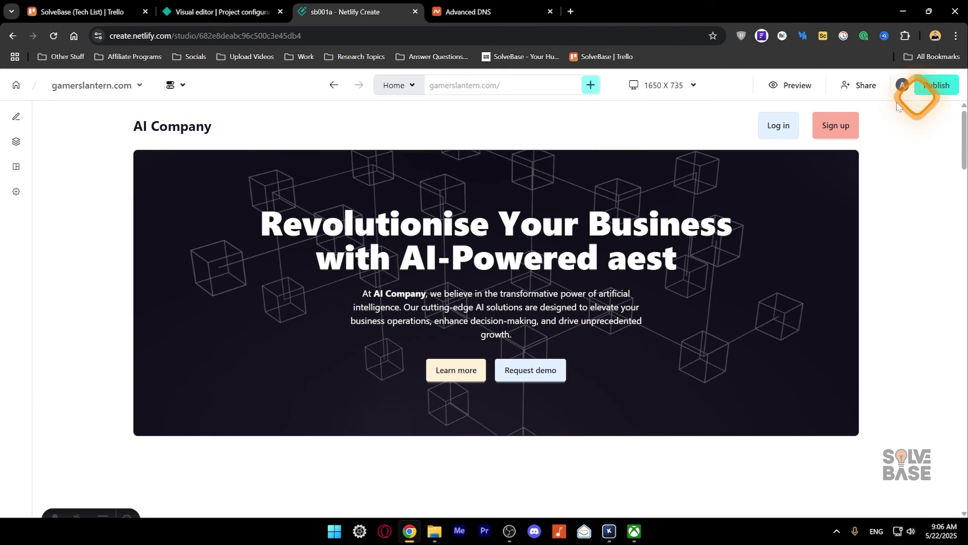
# Step: View the project's sharing options with its member groups and editorial permissions, and close them
pyautogui.click(790, 85)
pyautogui.click(867, 92)
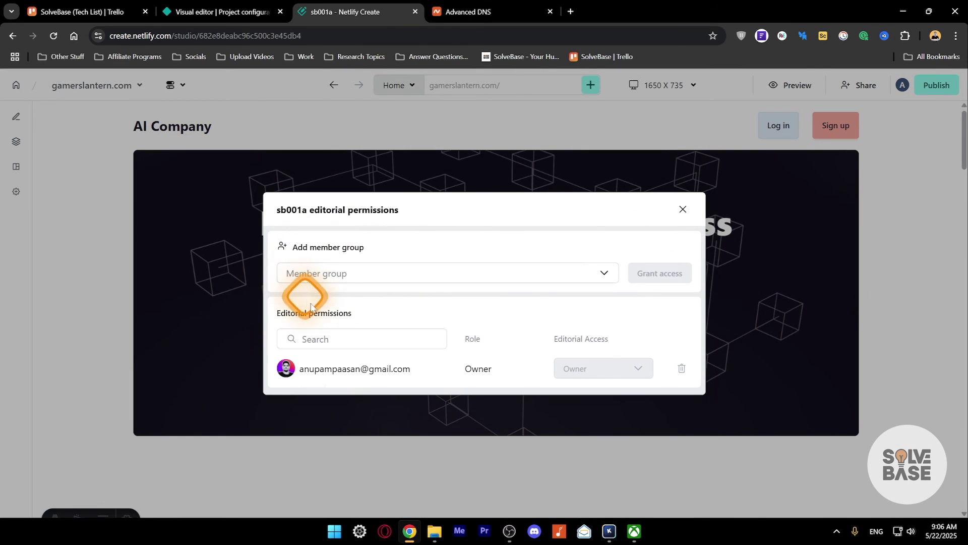
pyautogui.click(683, 209)
# Step: Publish the pending changes to the Home page and the test person entry
pyautogui.click(938, 86)
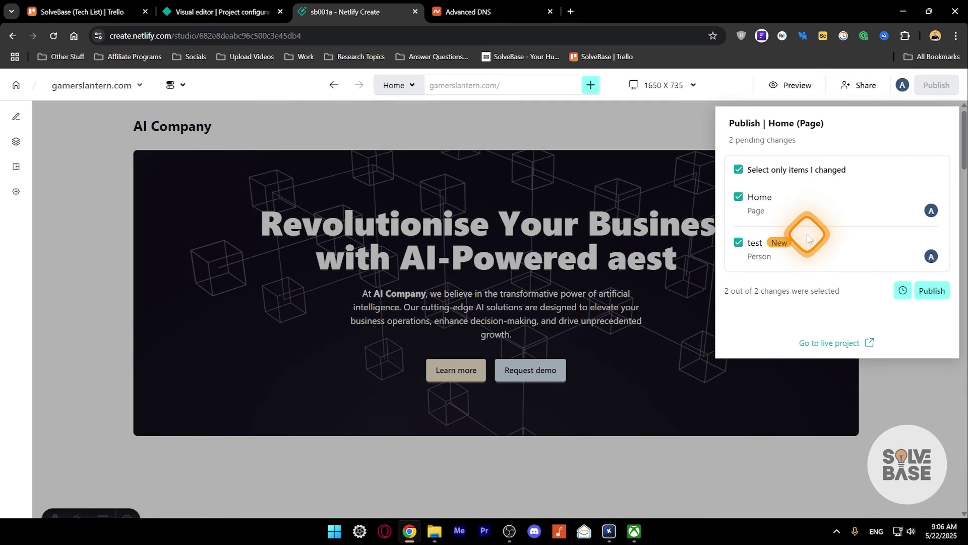
pyautogui.click(932, 291)
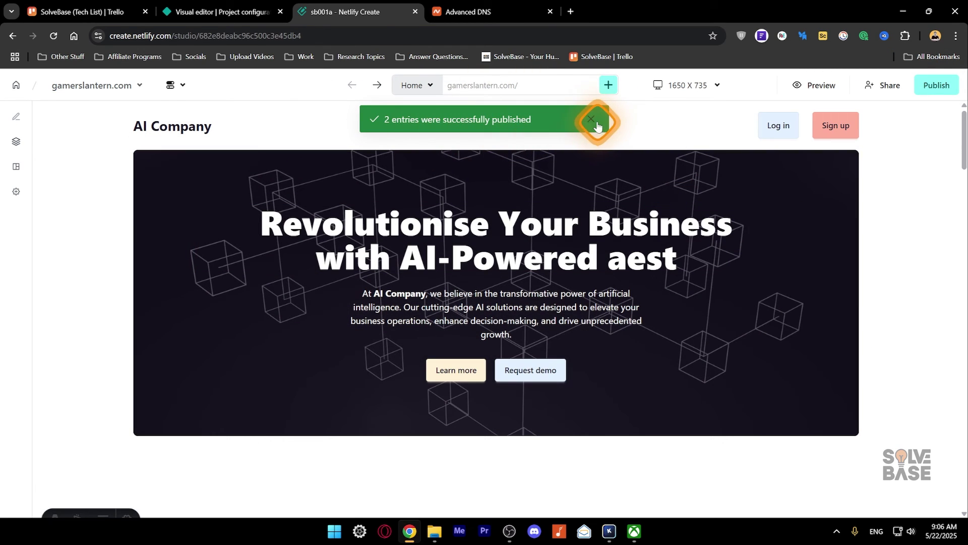
pyautogui.click(594, 119)
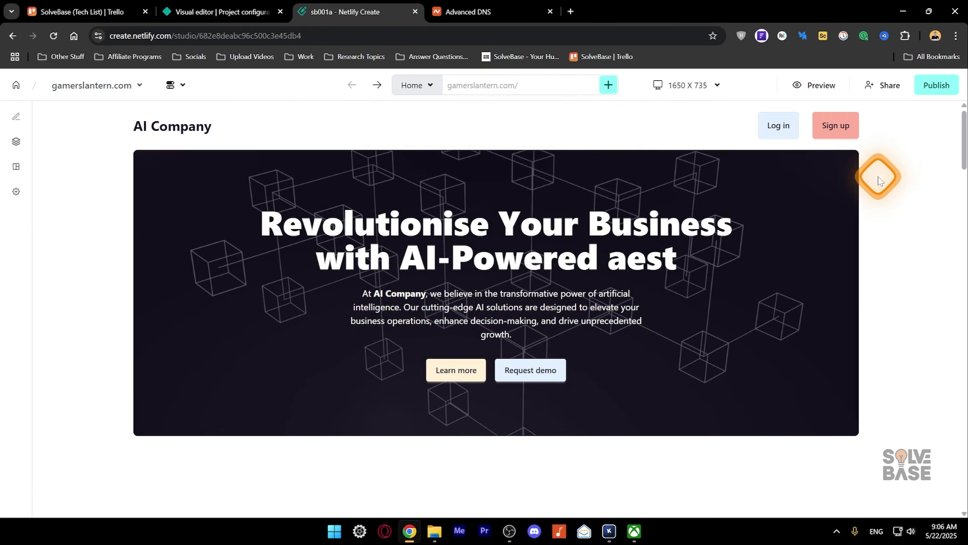
# Step: Open the live project and compare its hero heading and testimonials with the Home page in the visual editor
pyautogui.click(944, 85)
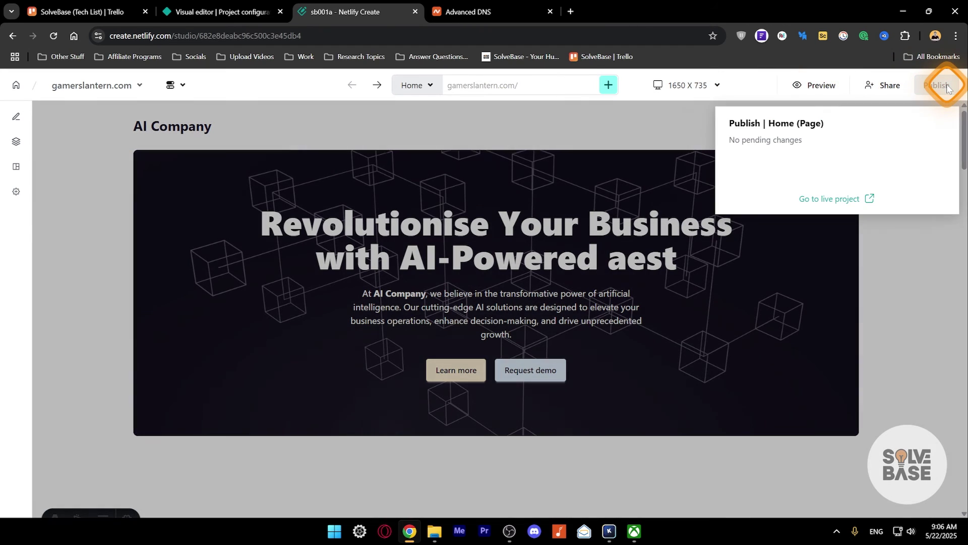
pyautogui.click(829, 207)
pyautogui.scroll(-2, 409, 134)
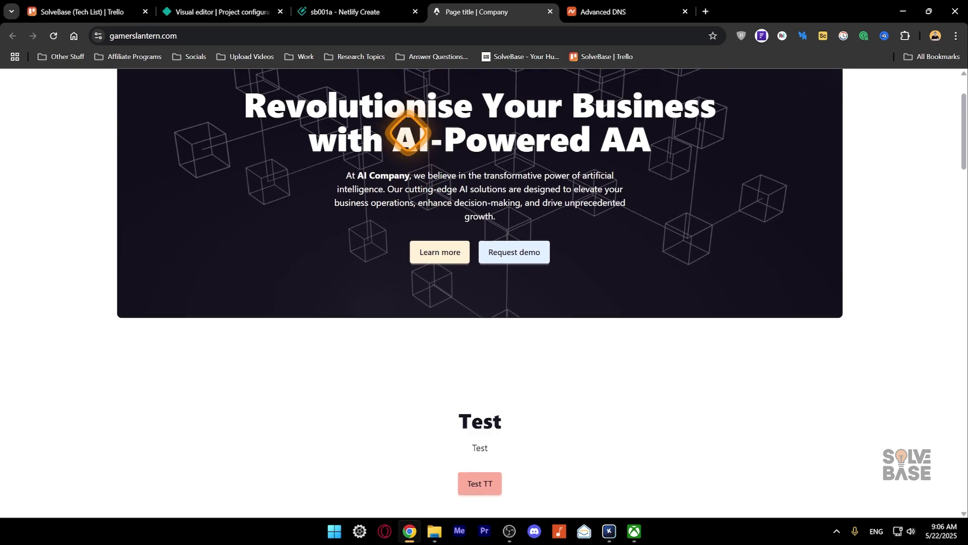
pyautogui.click(396, 12)
pyautogui.click(535, 215)
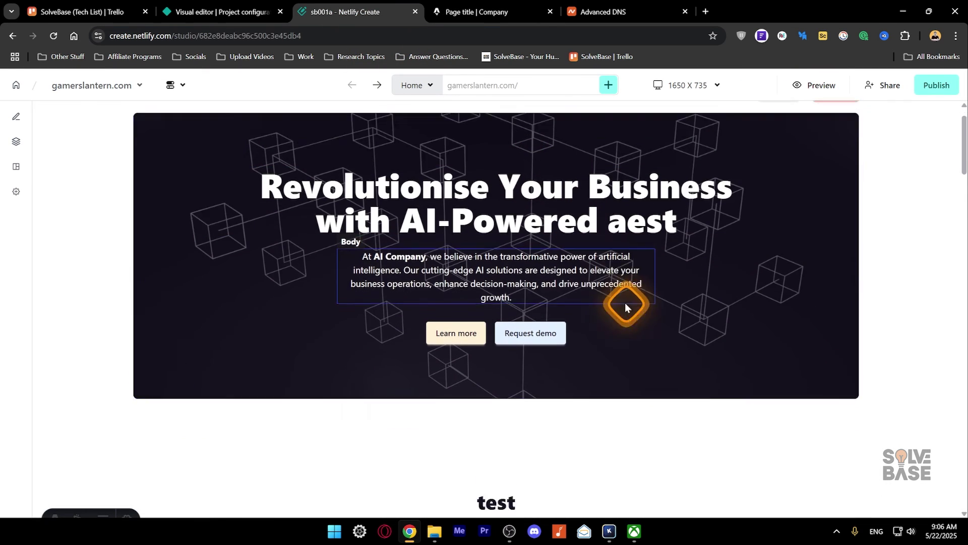
pyautogui.scroll(-5, 626, 306)
pyautogui.hotkey('ctrl', 'Tab')
pyautogui.scroll(-6, 543, 237)
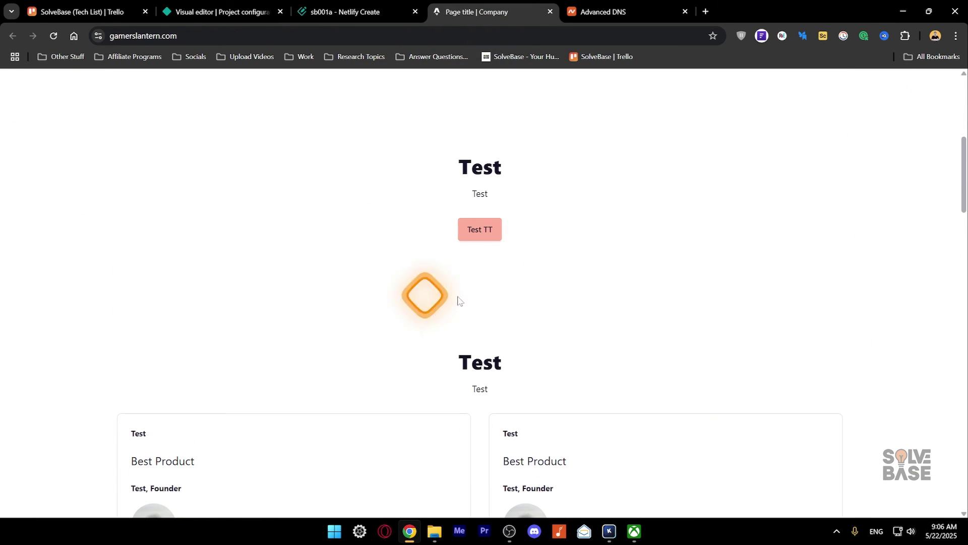
pyautogui.scroll(3, 458, 301)
pyautogui.click(381, 5)
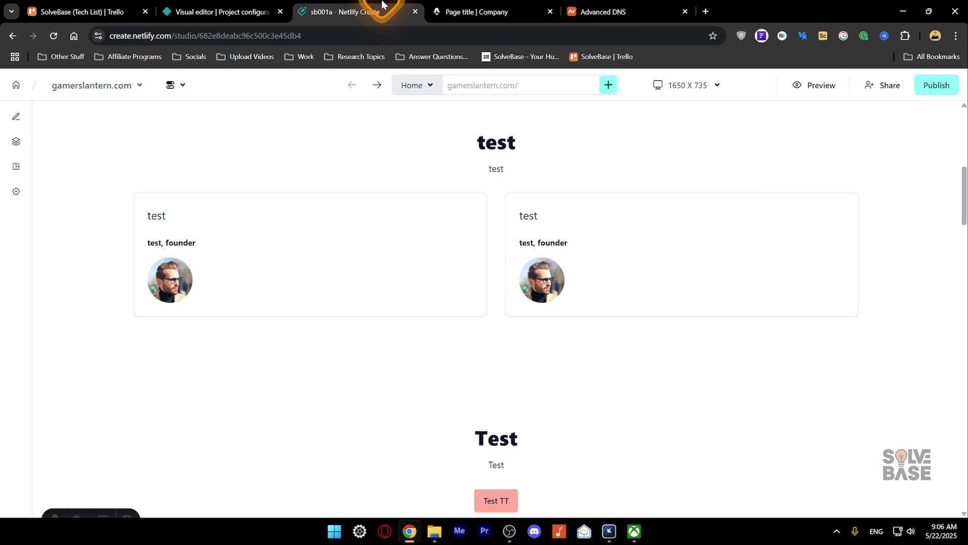
pyautogui.scroll(-2, 439, 138)
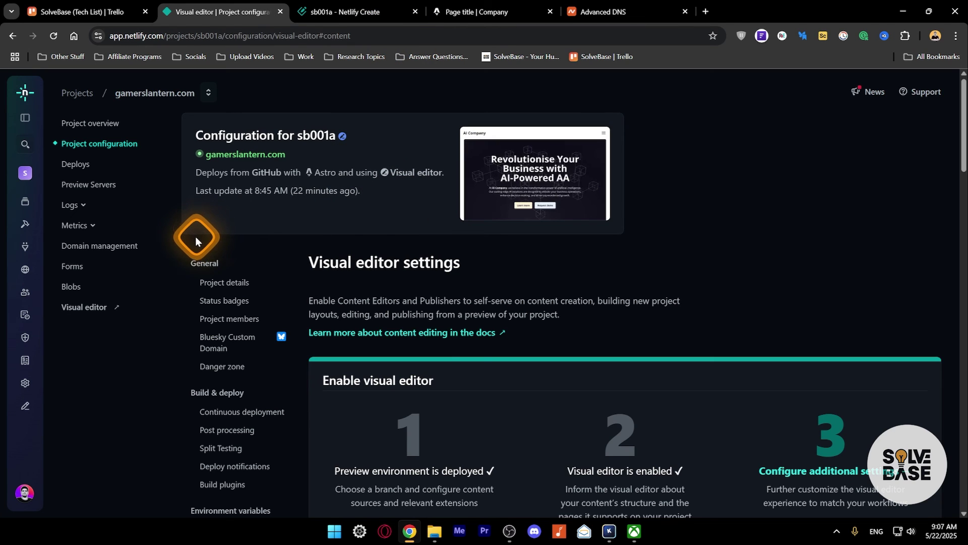
# Step: Switch to the Netlify dashboard, go to the projects list and open the gamerslantern.com project
pyautogui.click(299, 6)
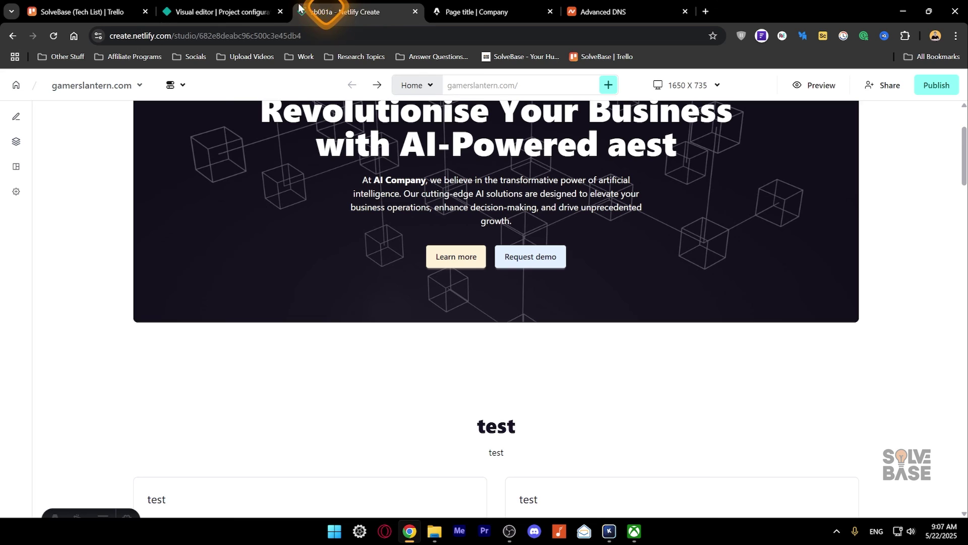
pyautogui.click(174, 11)
pyautogui.click(82, 92)
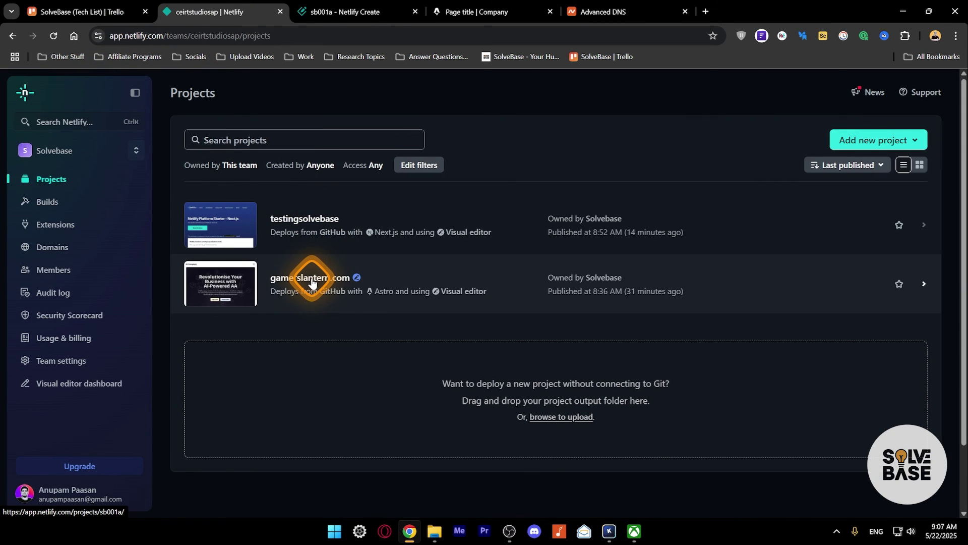
pyautogui.click(312, 281)
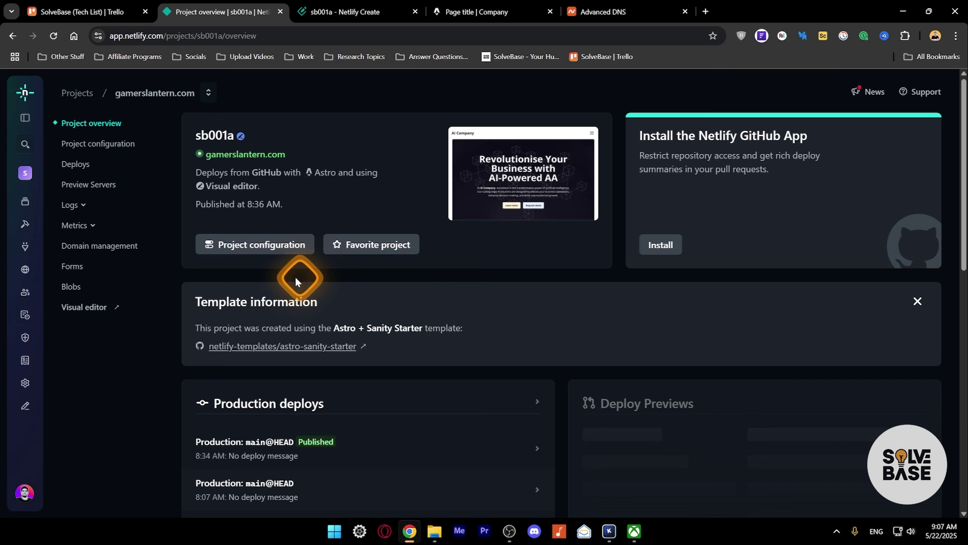
# Step: Trigger a new production deploy of the project with its cache cleared
pyautogui.click(73, 168)
pyautogui.click(572, 342)
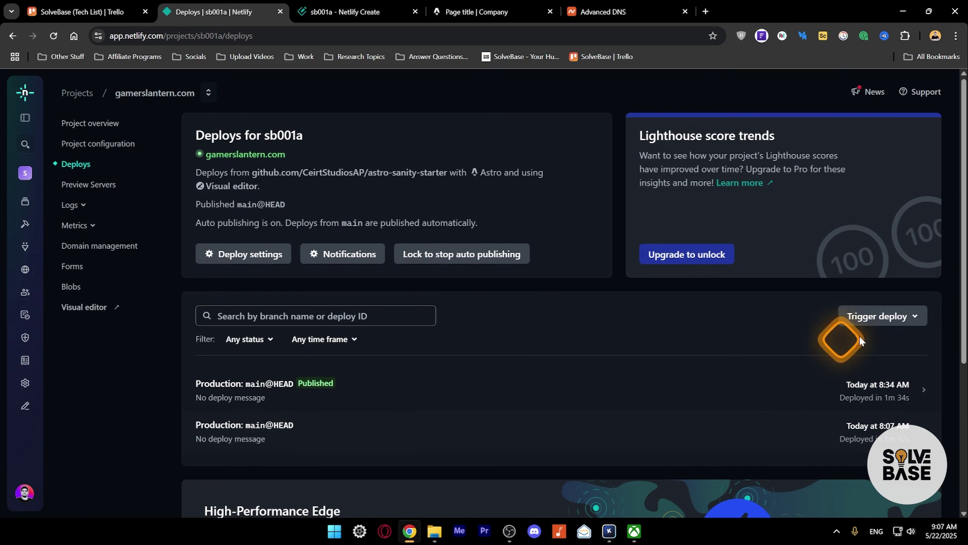
pyautogui.click(871, 327)
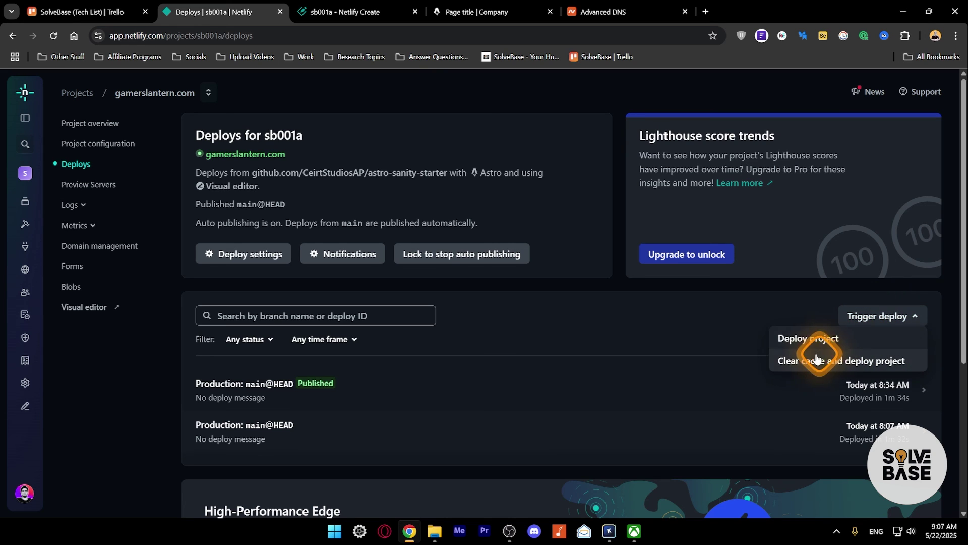
pyautogui.click(853, 361)
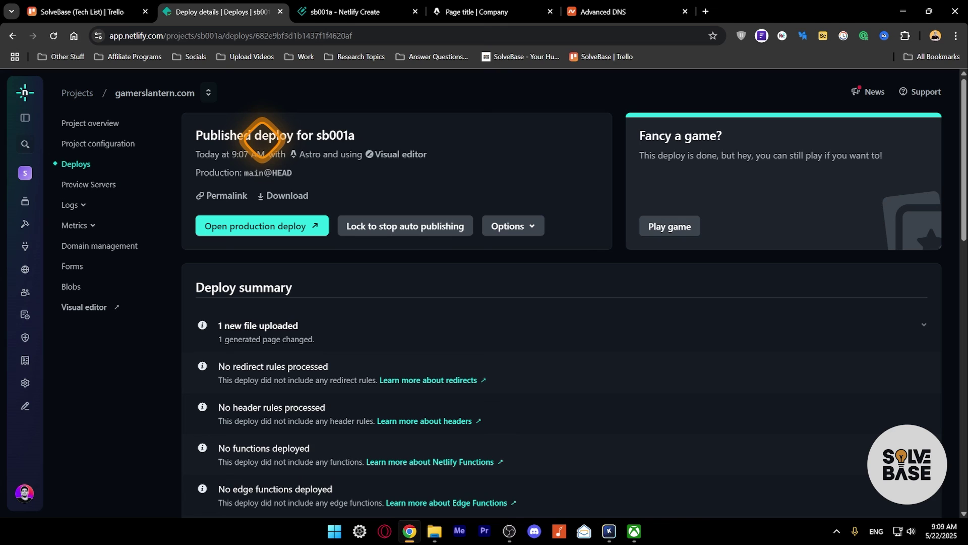
# Step: Open the production deploy, close the visual editor, check the testimonials on the live site and return to the deploy details
pyautogui.click(262, 226)
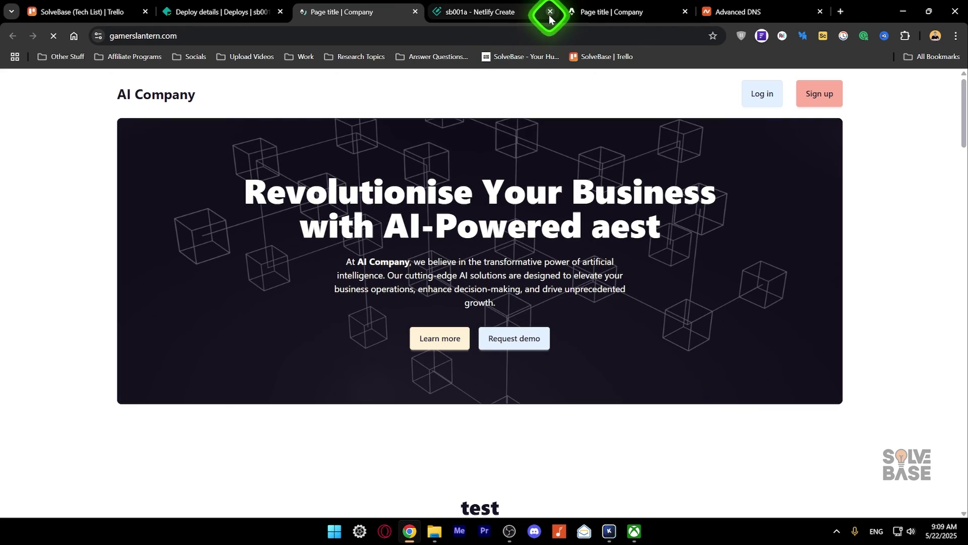
pyautogui.click(550, 11)
pyautogui.scroll(-5, 557, 244)
pyautogui.scroll(-2, 557, 244)
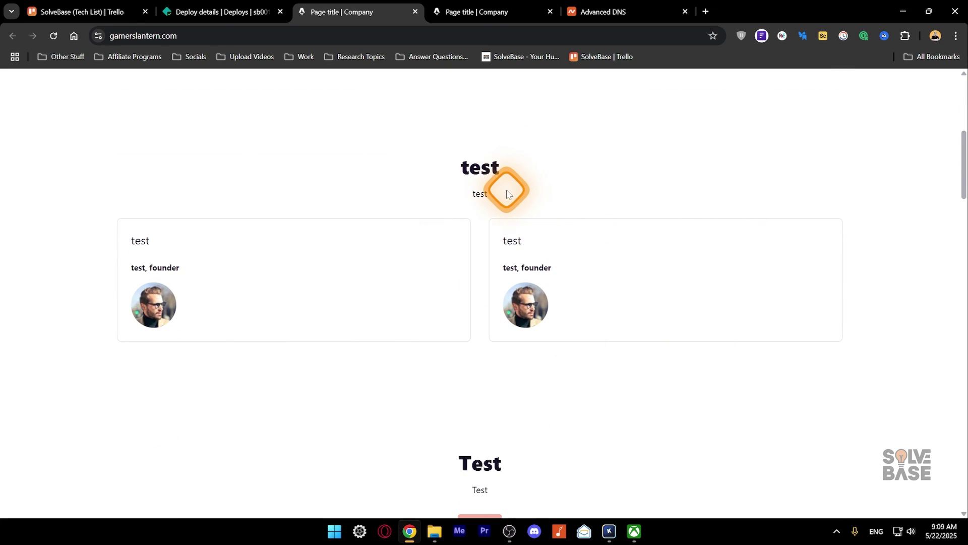
pyautogui.click(225, 14)
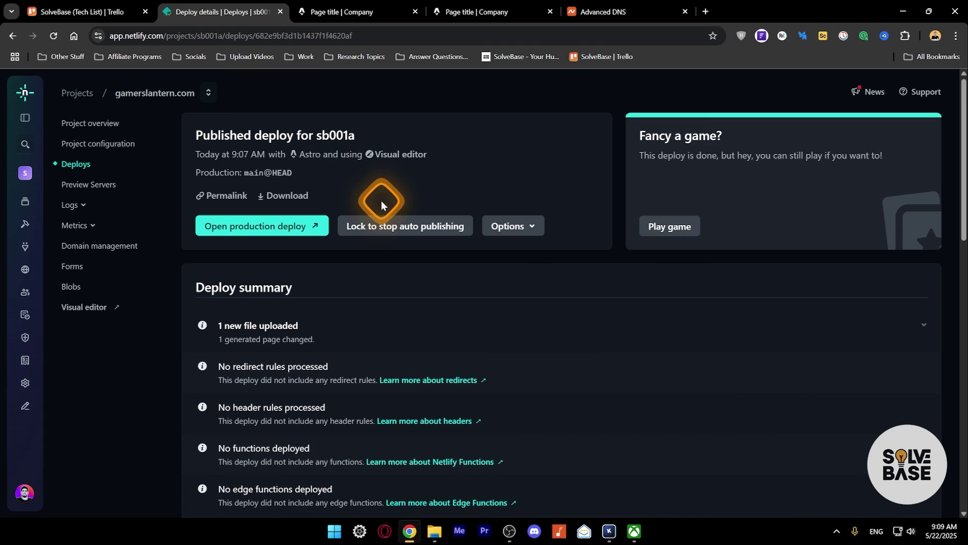